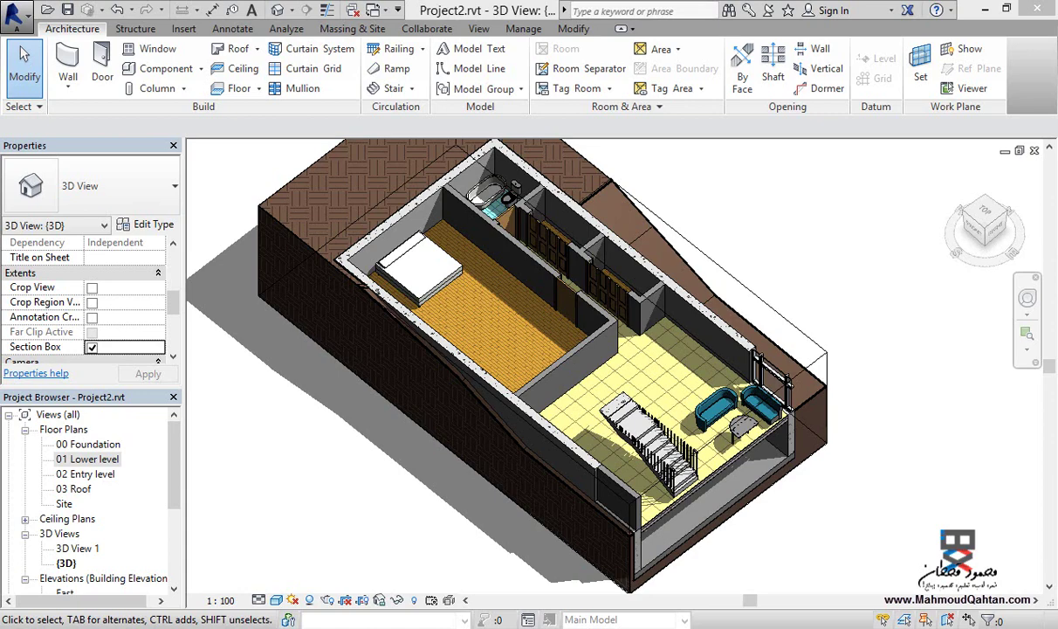
# Turn off the section box, orbit to the front facade, and pre-highlight the connected wall chain
pyautogui.moveTo(354, 502)
pyautogui.keyDown('shift'); pyautogui.mouseDown(button='middle')
pyautogui.moveTo(699, 319)
pyautogui.moveTo(315, 444)
pyautogui.mouseUp(button='middle'); pyautogui.keyUp('shift')
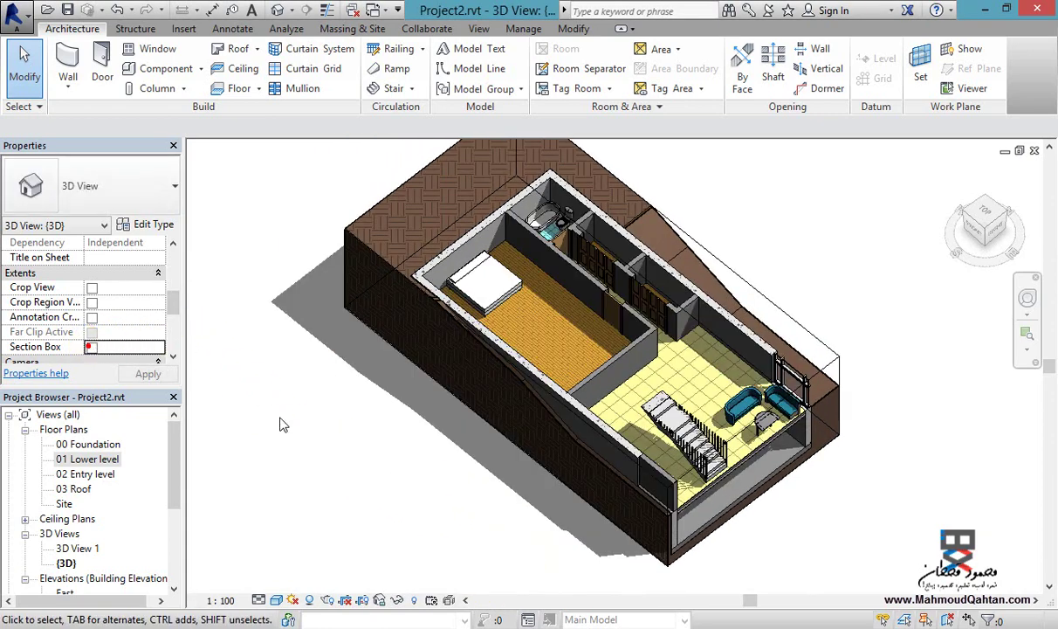
pyautogui.click(299, 485)
pyautogui.moveTo(421, 439)
pyautogui.keyDown('shift'); pyautogui.mouseDown(button='middle')
pyautogui.moveTo(485, 473)
pyautogui.moveTo(492, 500)
pyautogui.moveTo(543, 432)
pyautogui.moveTo(524, 408)
pyautogui.moveTo(538, 473)
pyautogui.moveTo(569, 393)
pyautogui.mouseUp(button='middle'); pyautogui.keyUp('shift')
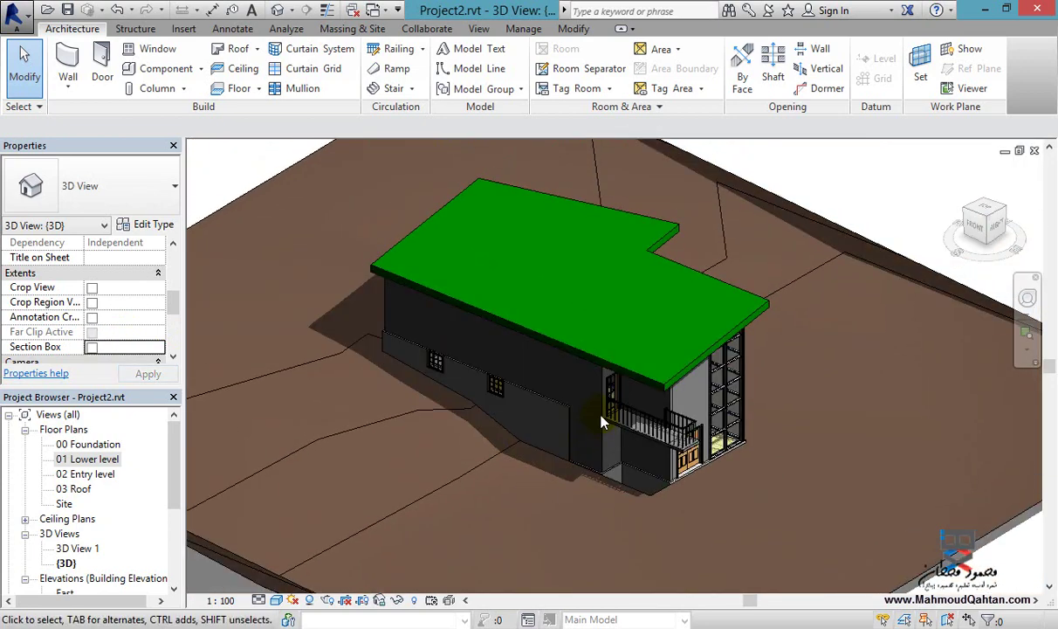
pyautogui.press('Tab')
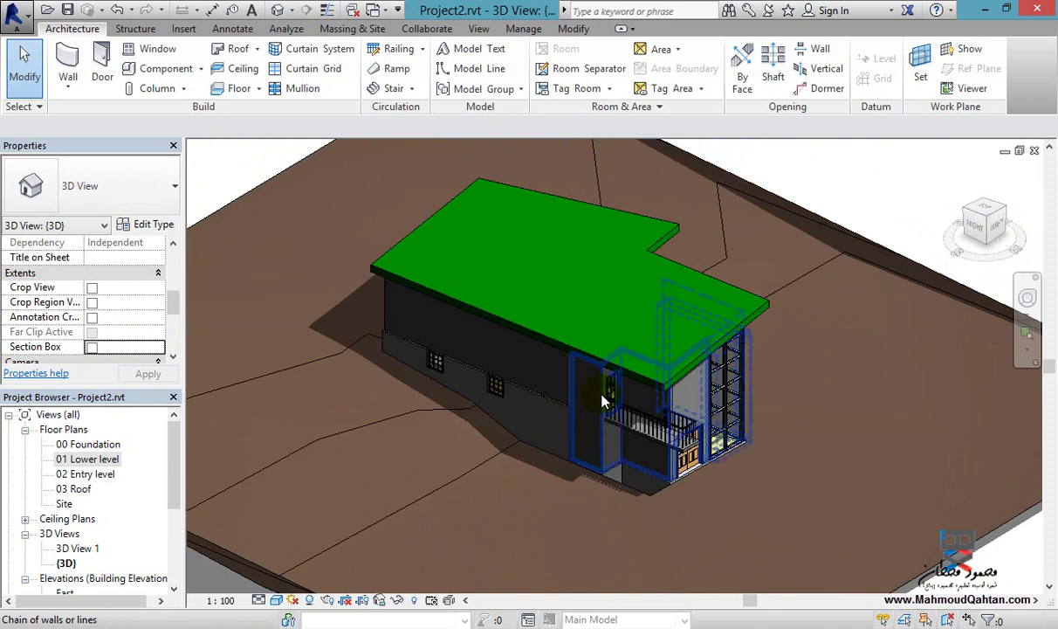
pyautogui.press('Tab')
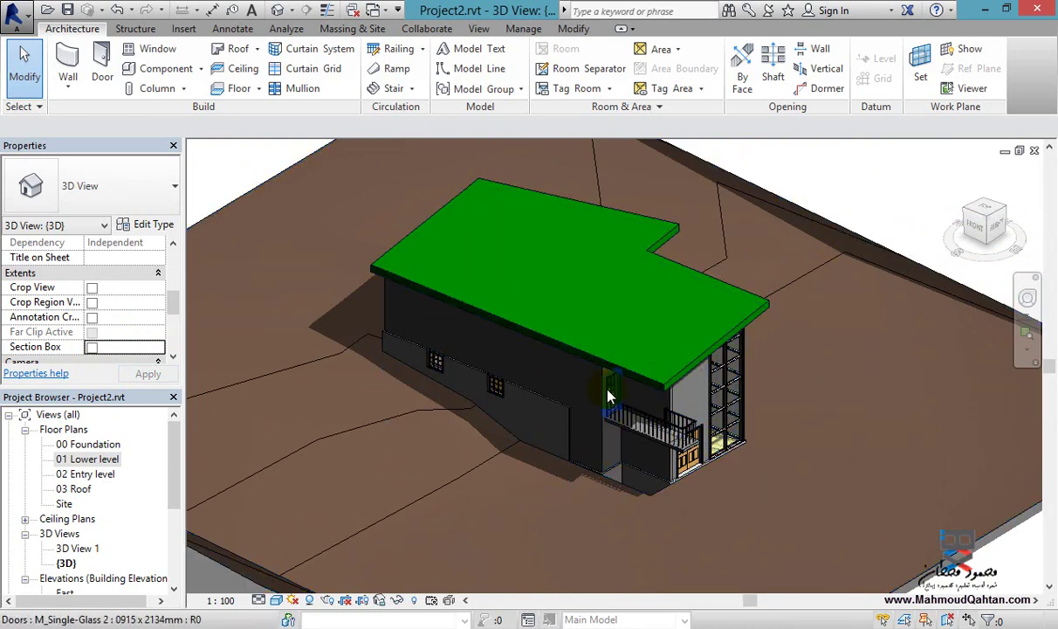
# Select all visible Generic - 200mm walls and open their type properties via Edit Type
pyautogui.rightClick(599, 387)
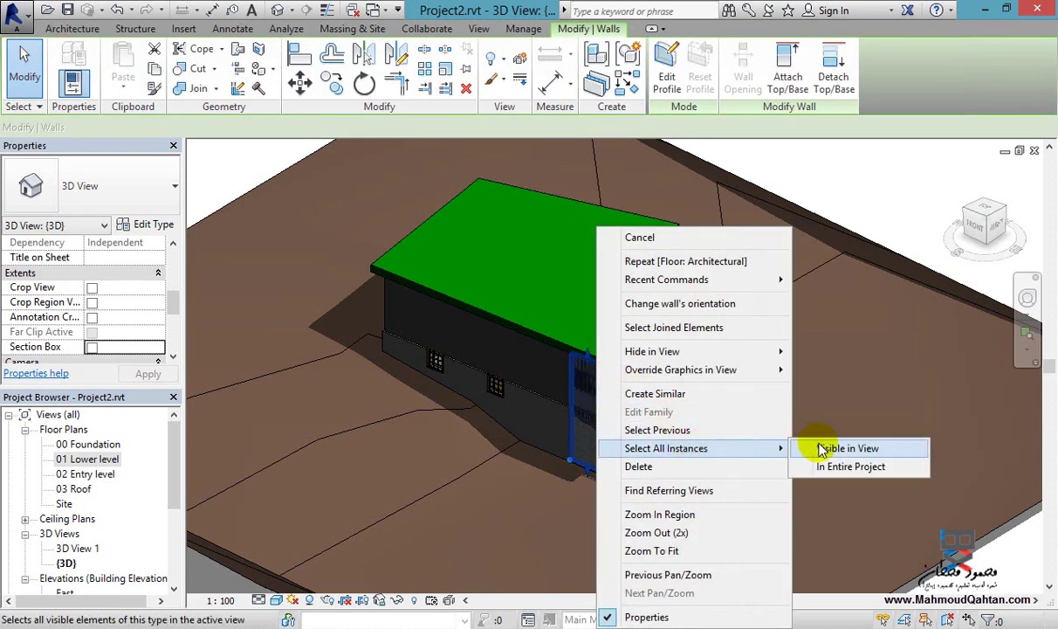
pyautogui.click(830, 448)
pyautogui.moveTo(632, 472)
pyautogui.keyDown('shift'); pyautogui.mouseDown(button='middle')
pyautogui.moveTo(305, 429)
pyautogui.moveTo(702, 462)
pyautogui.moveTo(496, 449)
pyautogui.mouseUp(button='middle'); pyautogui.keyUp('shift')
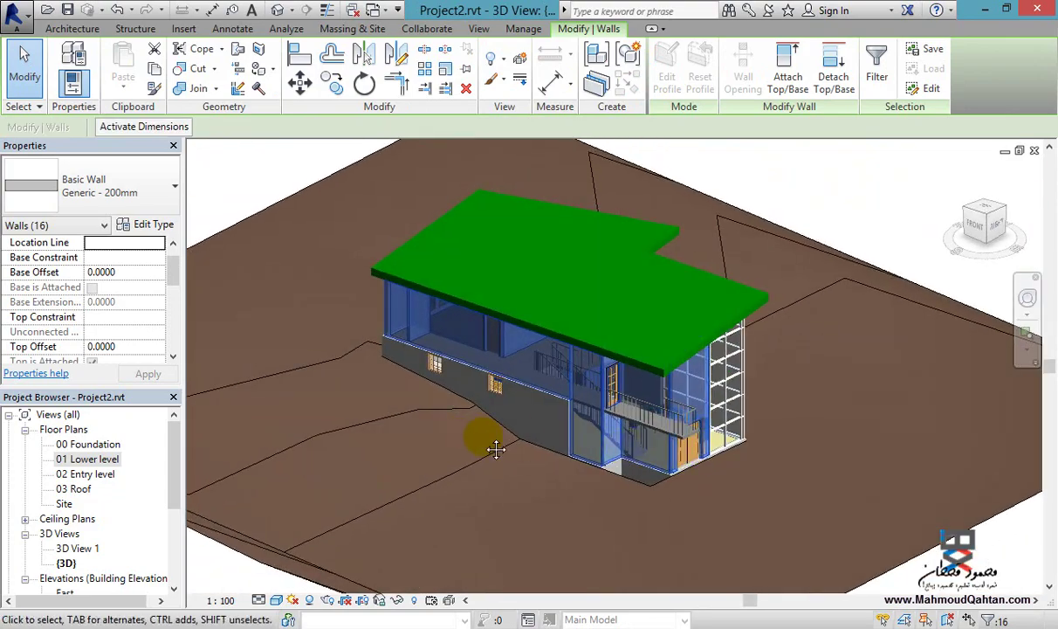
pyautogui.keyDown('shift'); pyautogui.moveTo(394, 402); pyautogui.dragTo(402, 420, button='middle'); pyautogui.keyUp('shift')
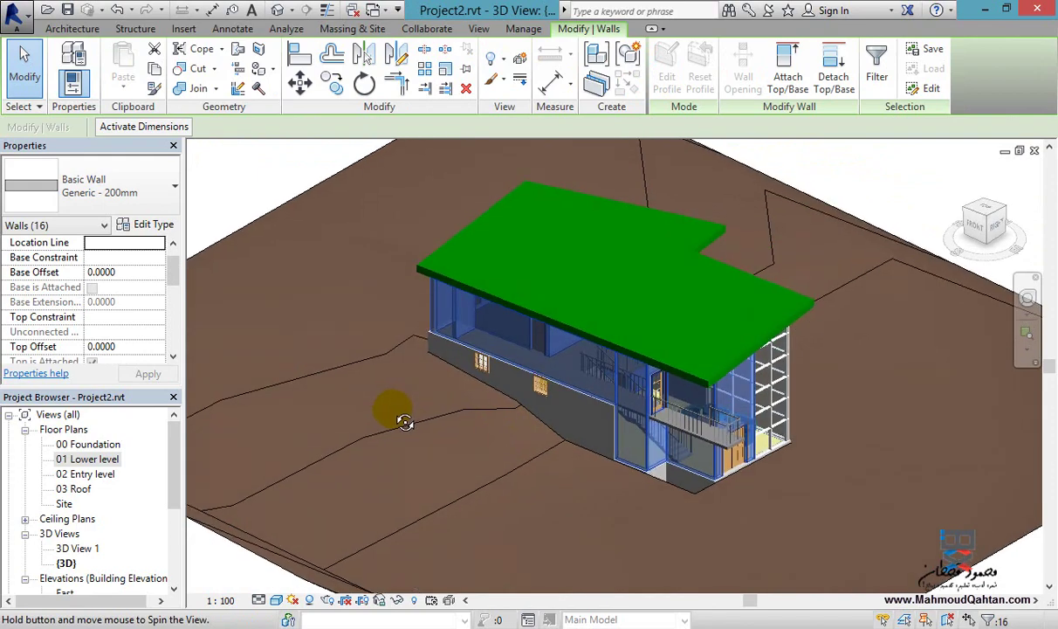
pyautogui.click(123, 225)
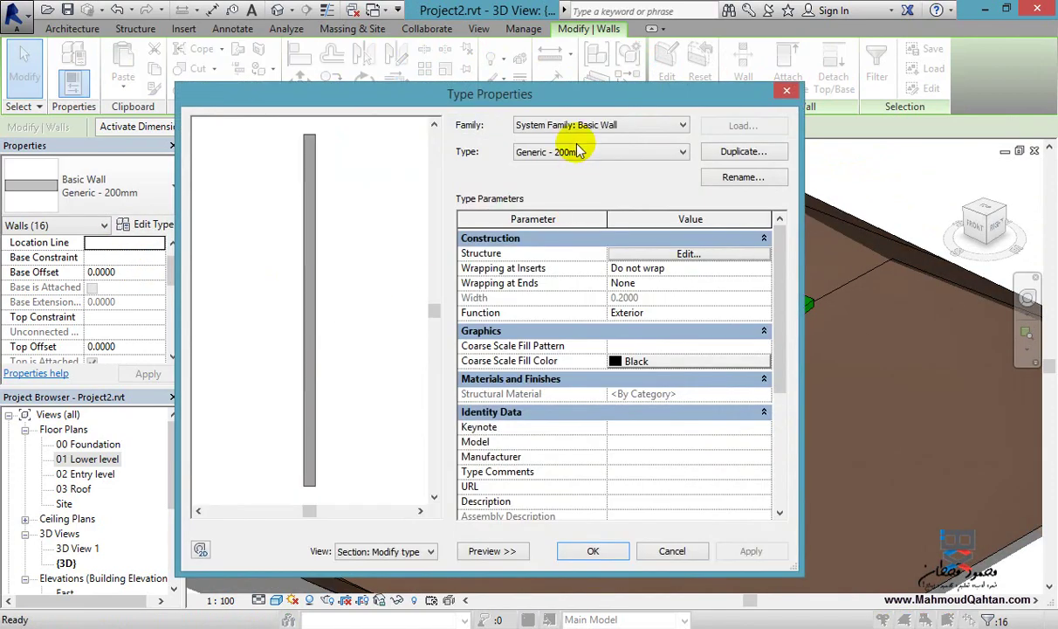
# Insert two new layers in the wall structure, one on the exterior side and one on the interior side of the core
pyautogui.moveTo(562, 100); pyautogui.dragTo(504, 97)
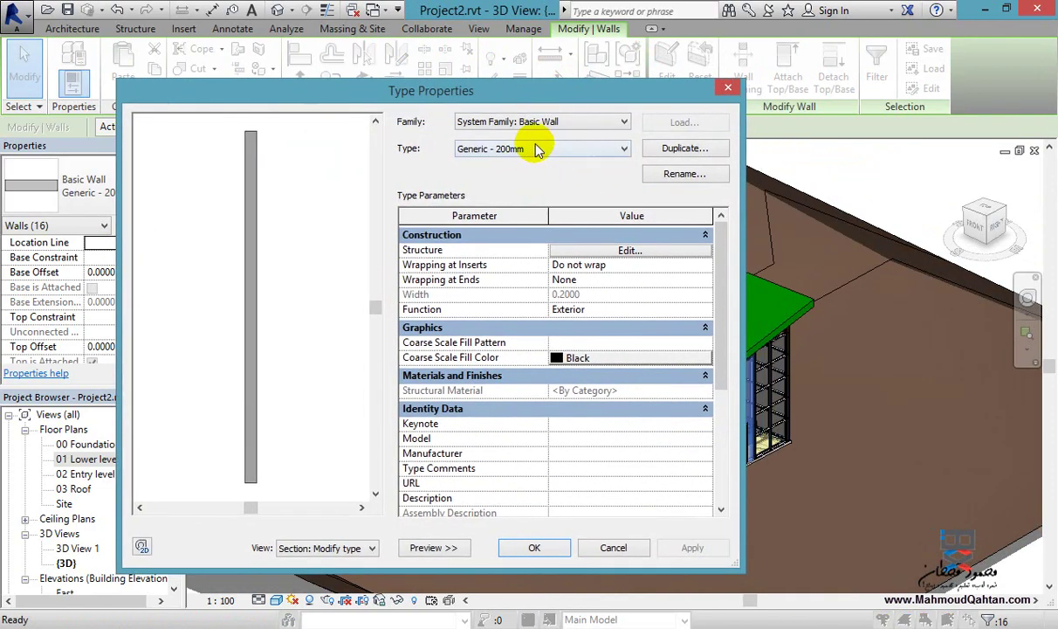
pyautogui.click(647, 253)
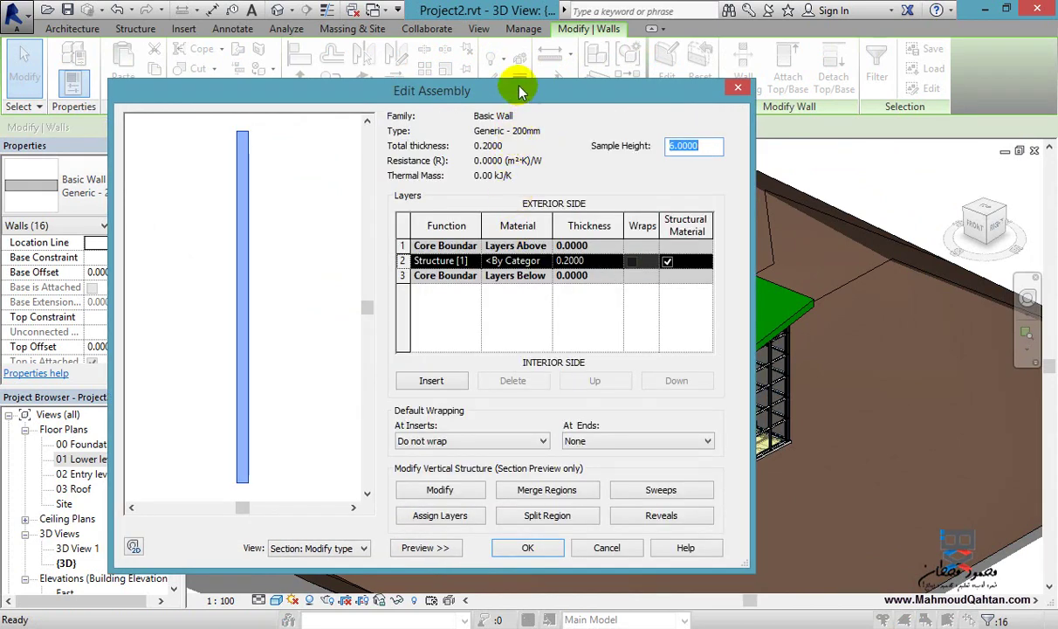
pyautogui.moveTo(518, 91); pyautogui.dragTo(473, 96)
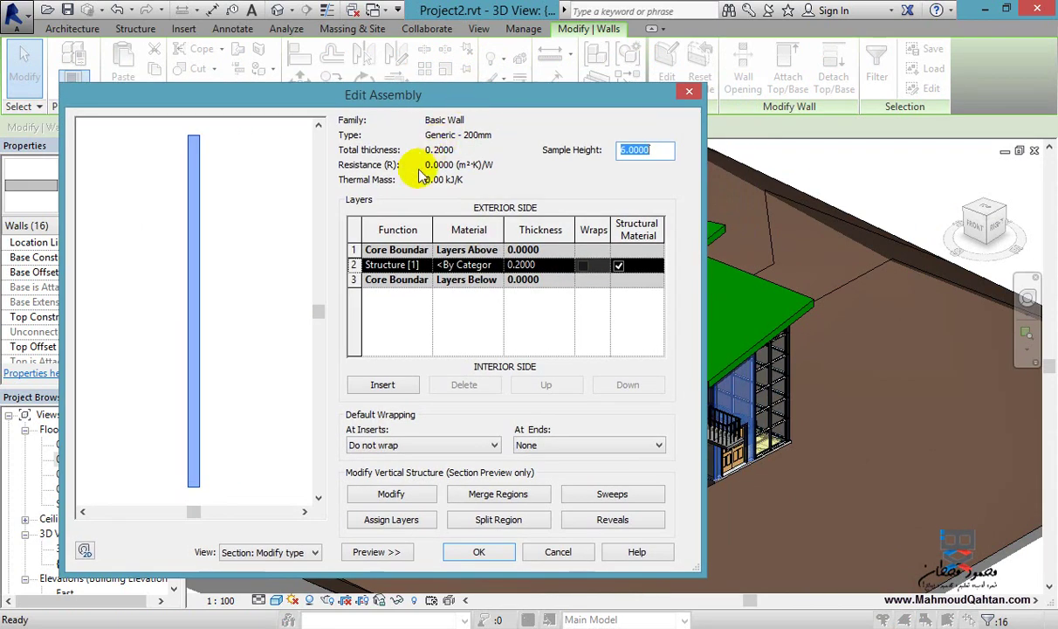
pyautogui.click(354, 265)
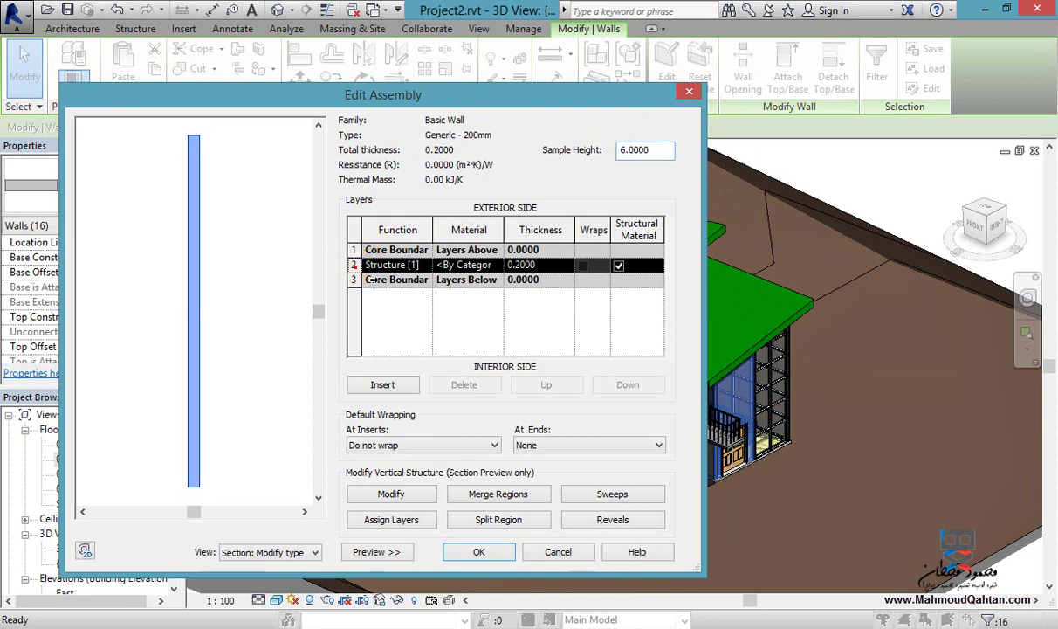
pyautogui.click(383, 384)
pyautogui.click(383, 385)
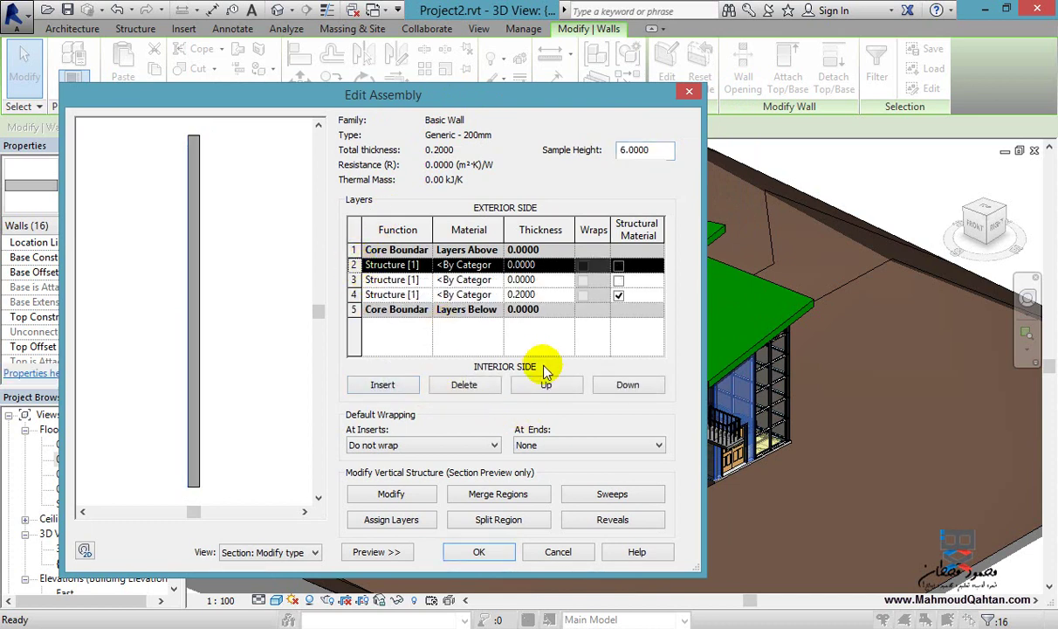
pyautogui.click(546, 384)
pyautogui.click(354, 280)
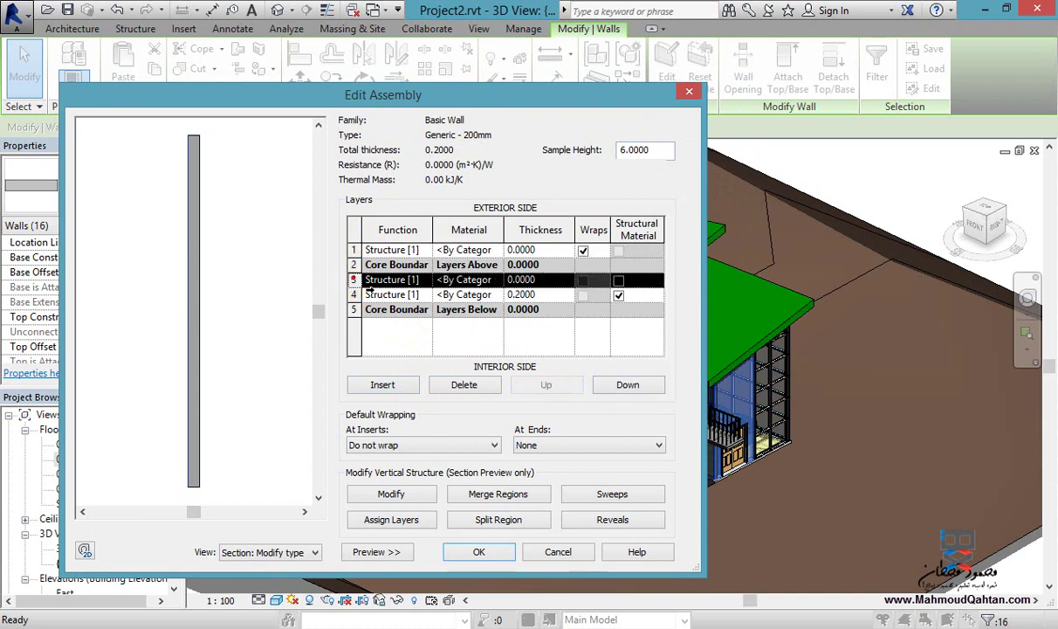
pyautogui.click(615, 387)
pyautogui.click(617, 384)
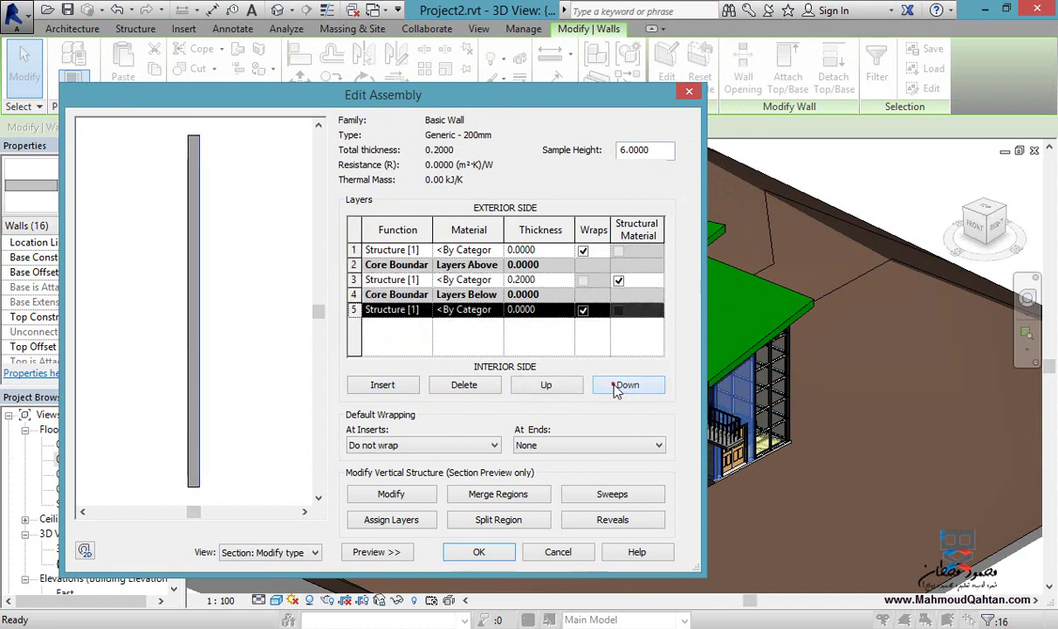
# Set layer thicknesses to 0.1500 for the core and 0.0250 for the inner and outer layers
pyautogui.click(522, 281)
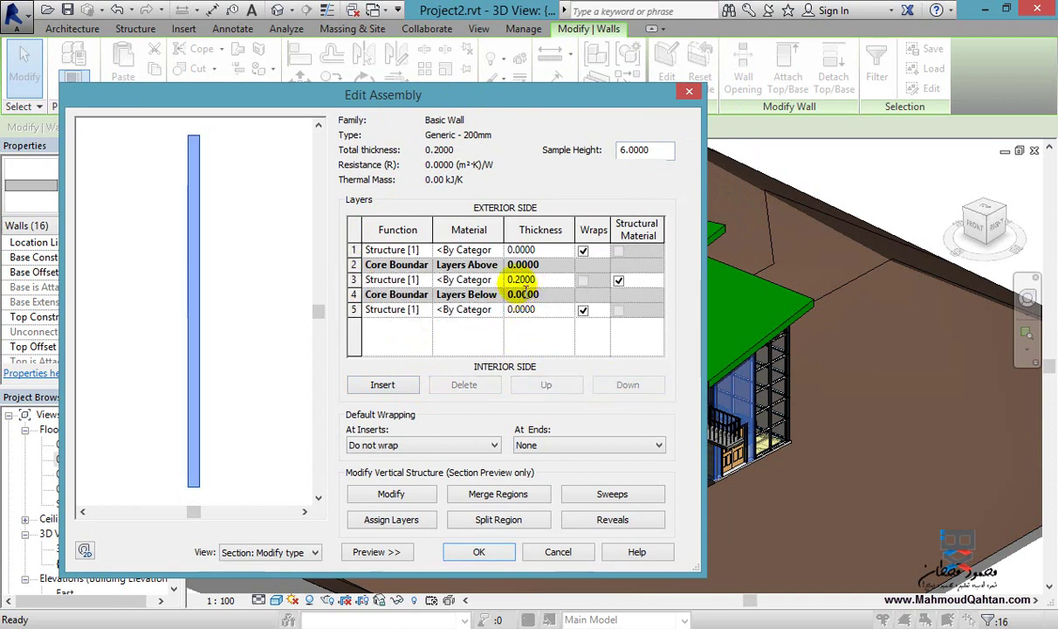
pyautogui.write('0.100')
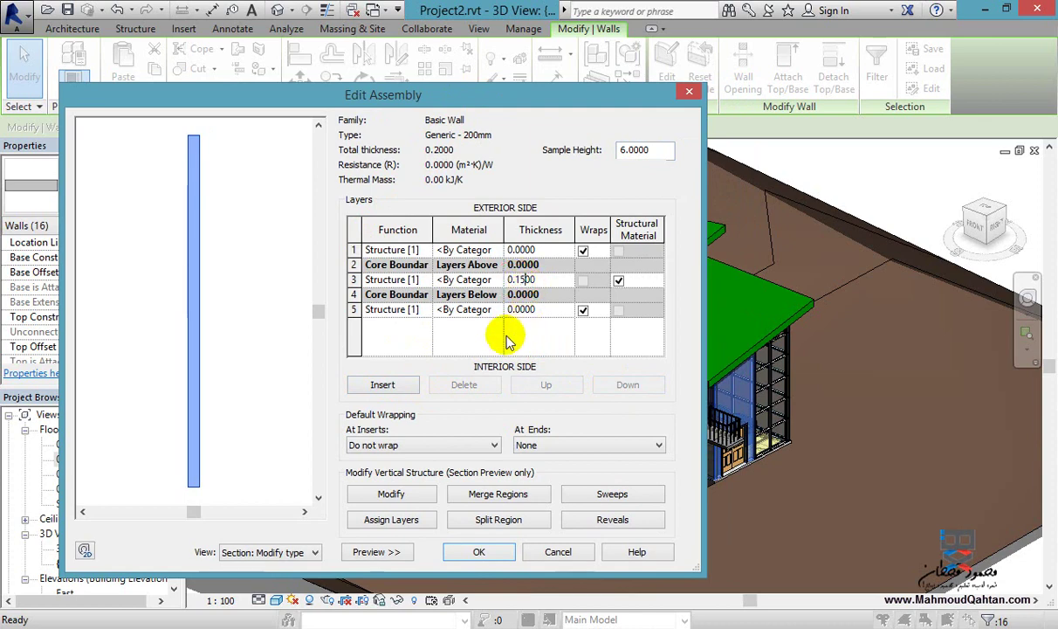
pyautogui.moveTo(469, 92); pyautogui.dragTo(561, 124)
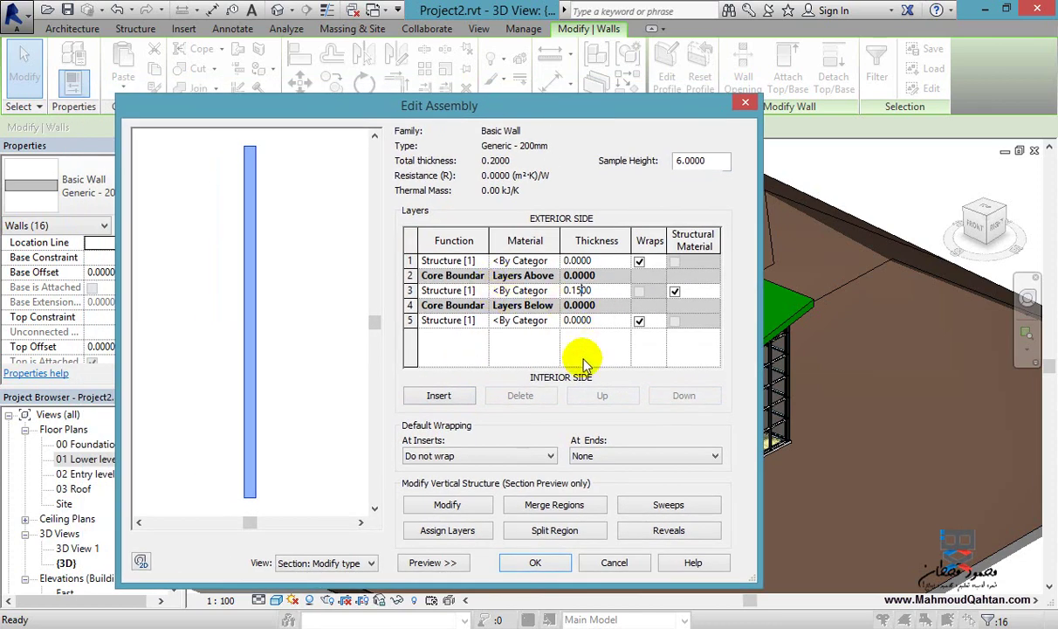
pyautogui.click(578, 320)
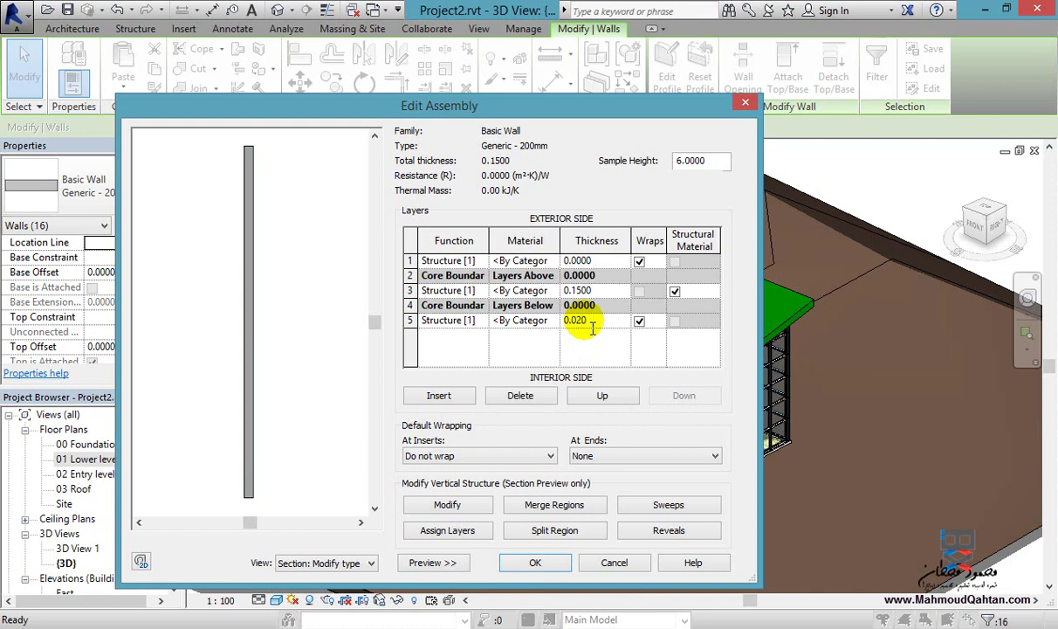
pyautogui.click(589, 261)
pyautogui.write('0.0250')
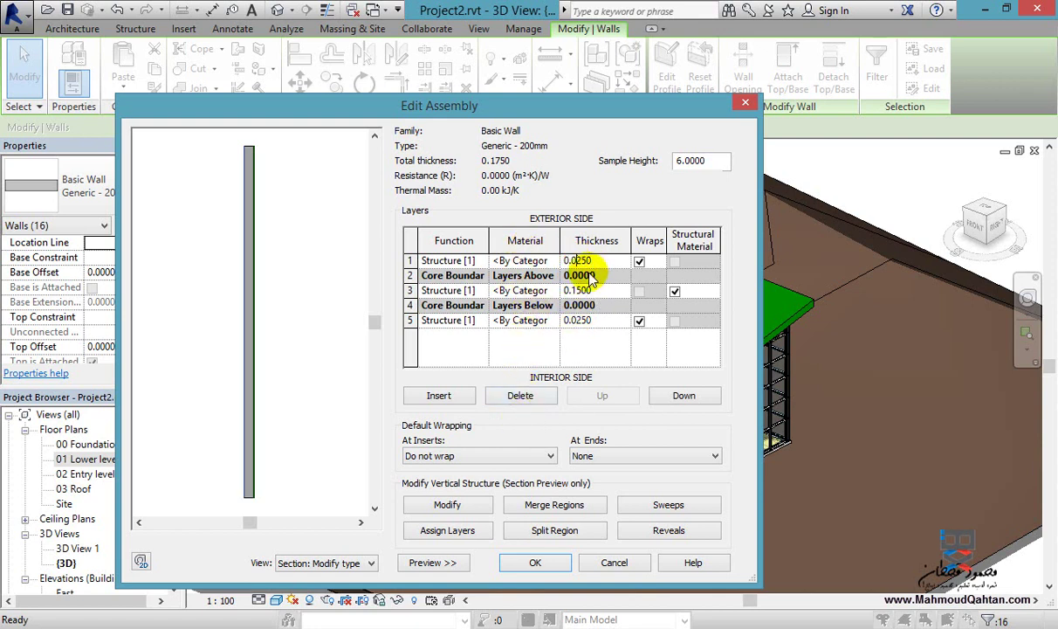
pyautogui.click(409, 260)
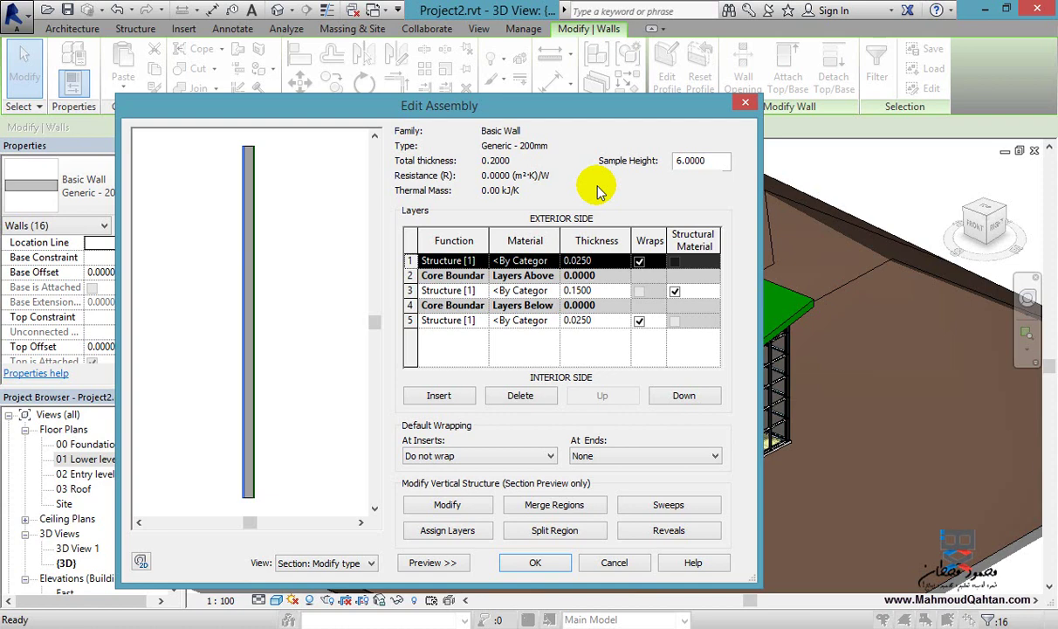
pyautogui.click(555, 300)
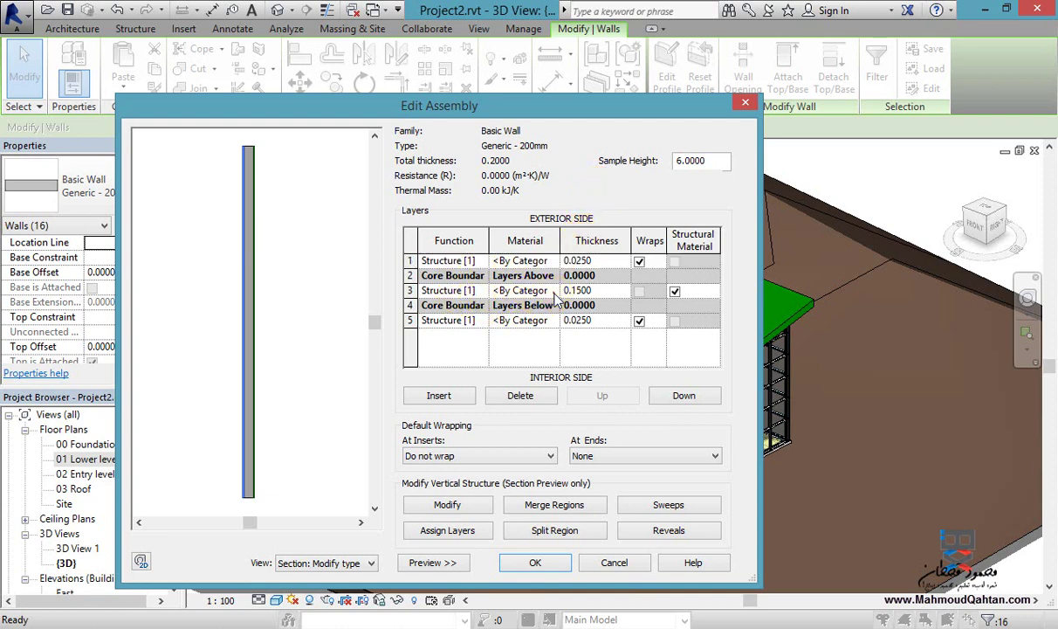
pyautogui.click(531, 290)
# Assign Brick, Common as the core layer material
pyautogui.click(534, 290)
pyautogui.write('b')
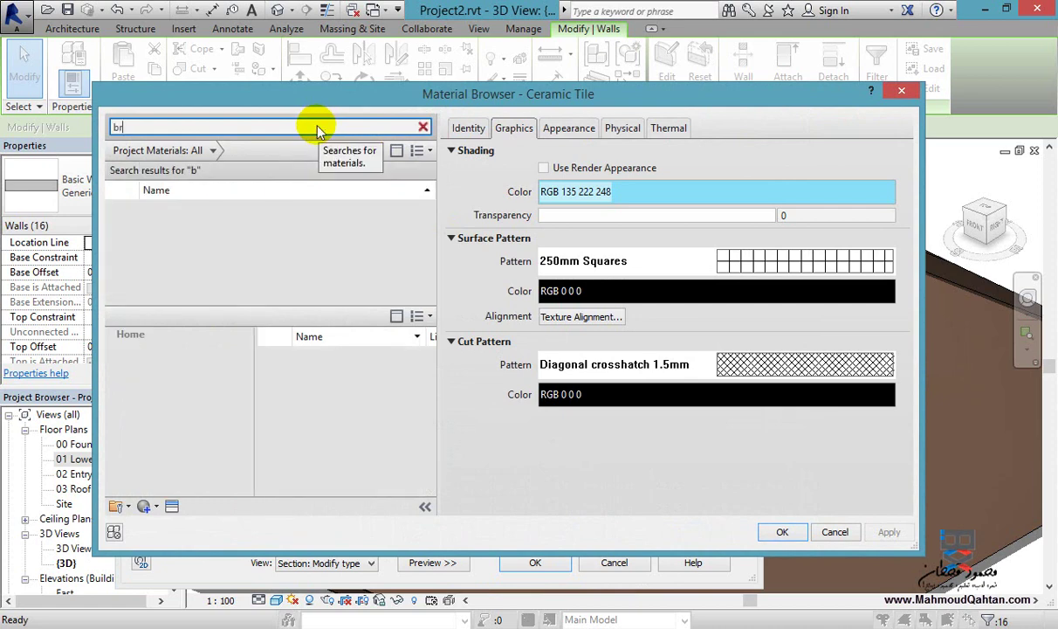
pyautogui.write('rick')
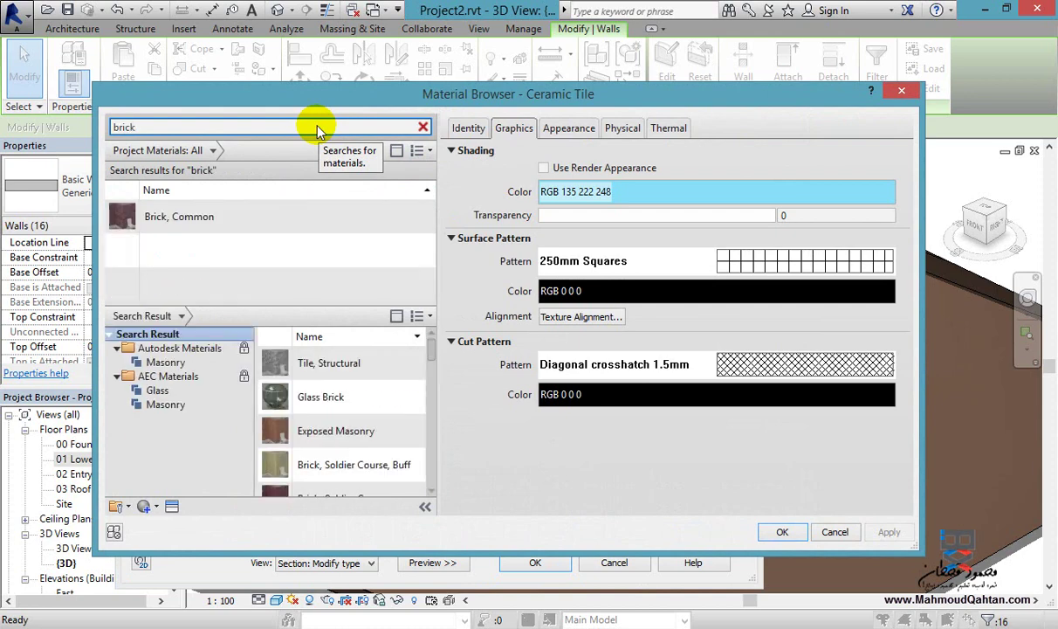
pyautogui.click(234, 218)
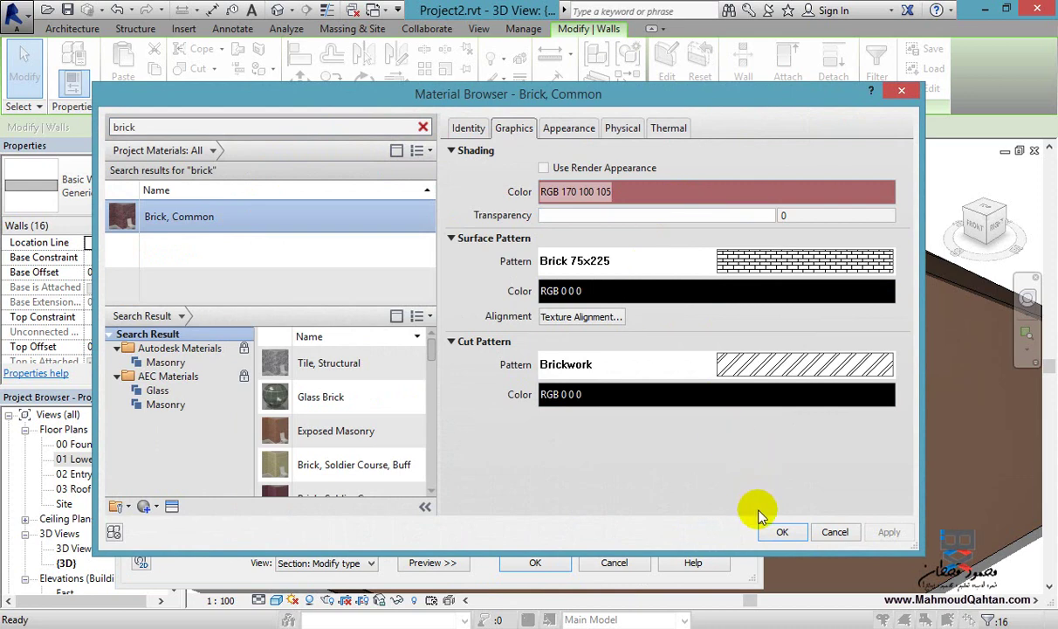
pyautogui.click(776, 531)
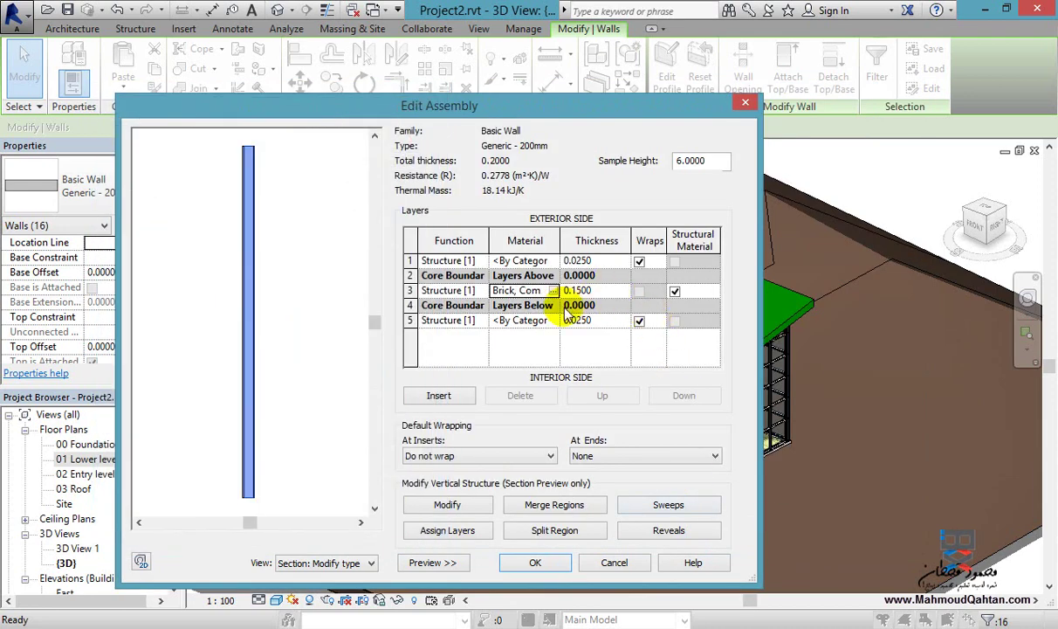
# Assign Plaster as the interior layer material
pyautogui.click(553, 321)
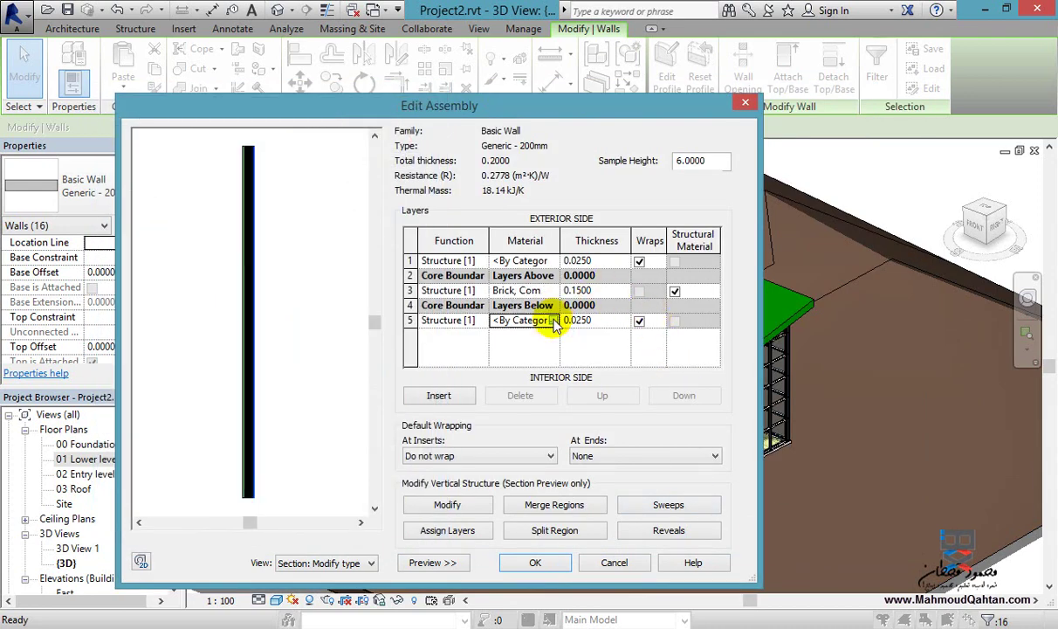
pyautogui.click(552, 320)
pyautogui.write('plas')
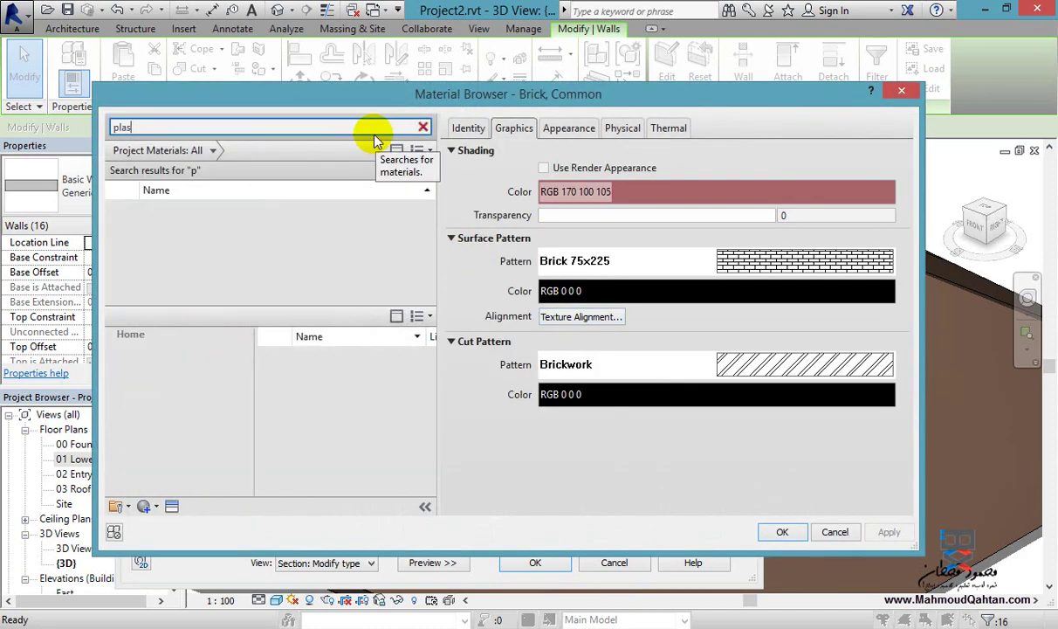
pyautogui.write('ter')
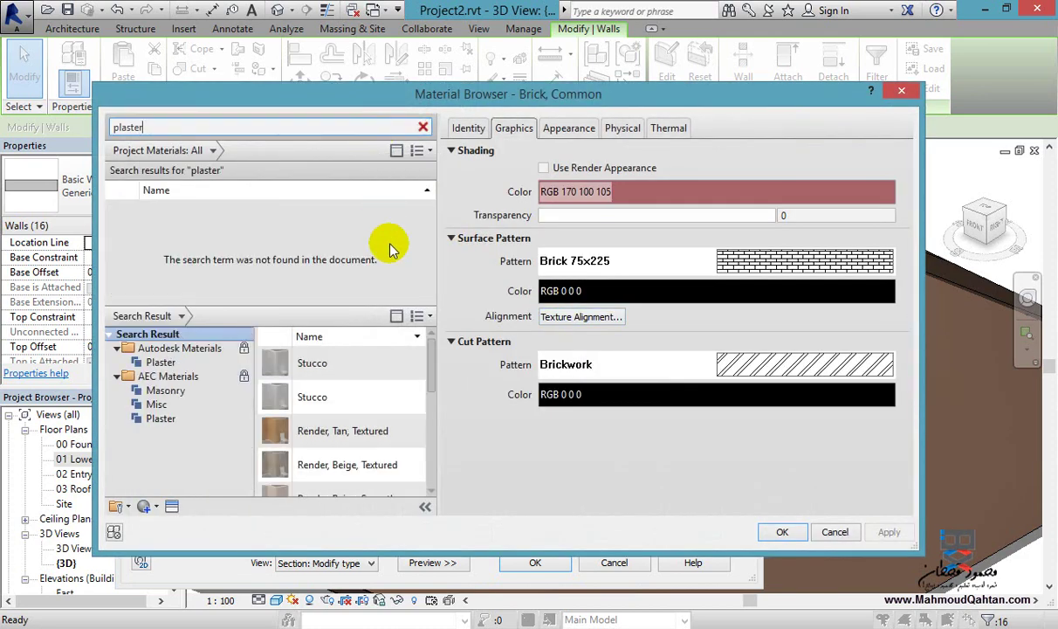
pyautogui.moveTo(431, 359); pyautogui.dragTo(436, 402)
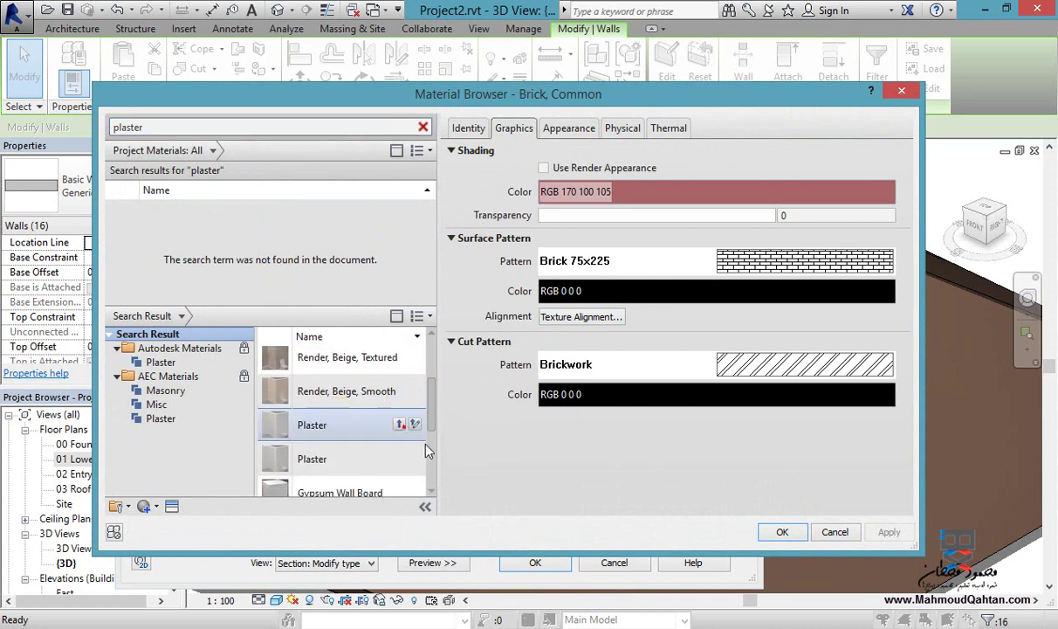
pyautogui.click(415, 425)
pyautogui.click(782, 532)
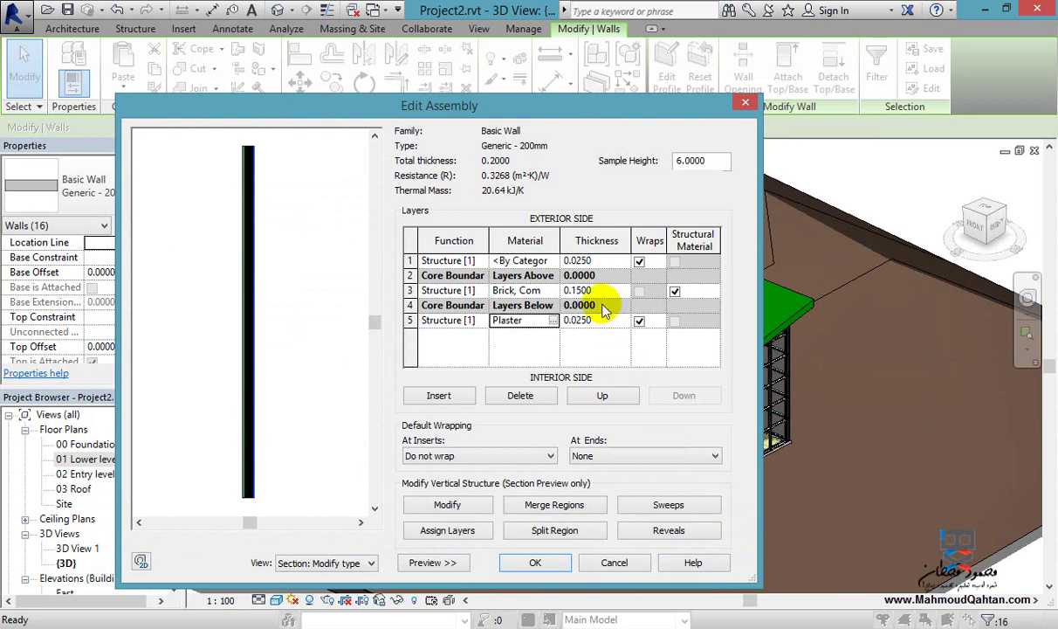
# Assign Stucco as the exterior layer material
pyautogui.click(548, 261)
pyautogui.write('st')
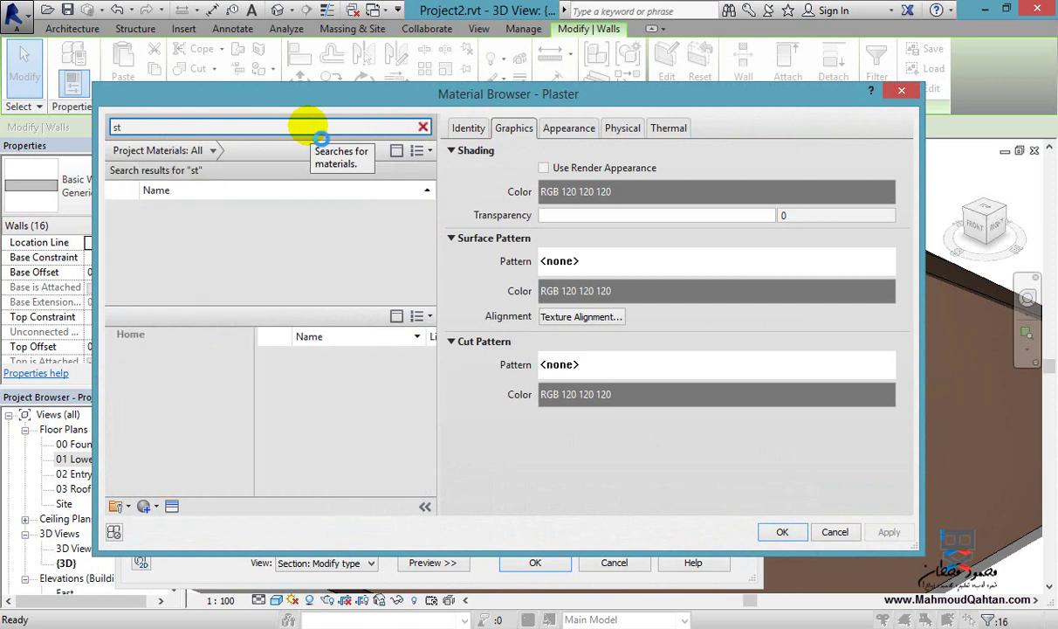
pyautogui.write('uc')
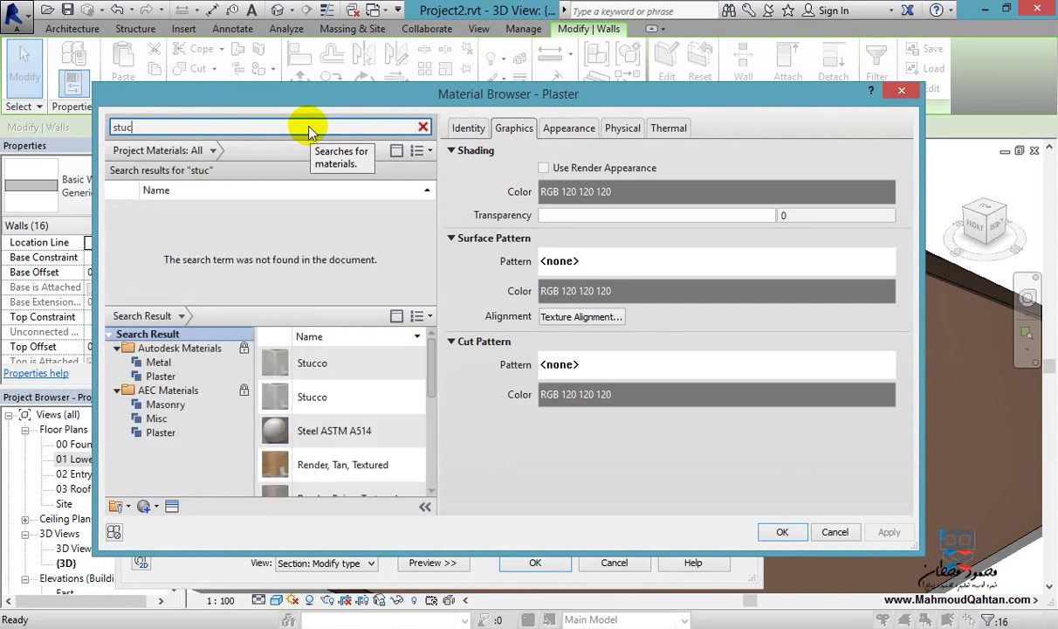
pyautogui.write('c')
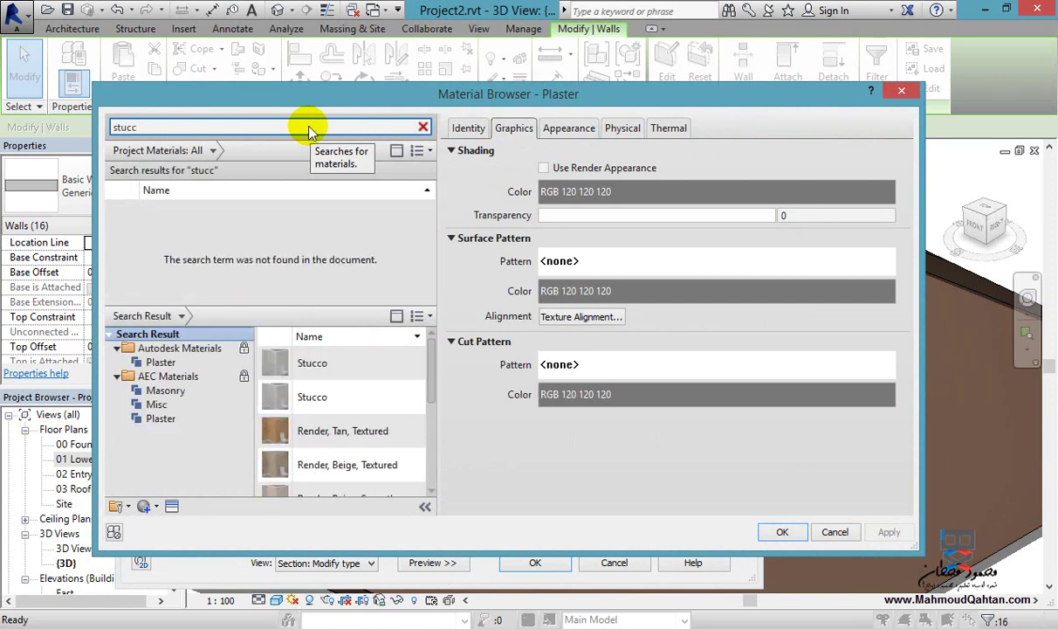
pyautogui.click(344, 365)
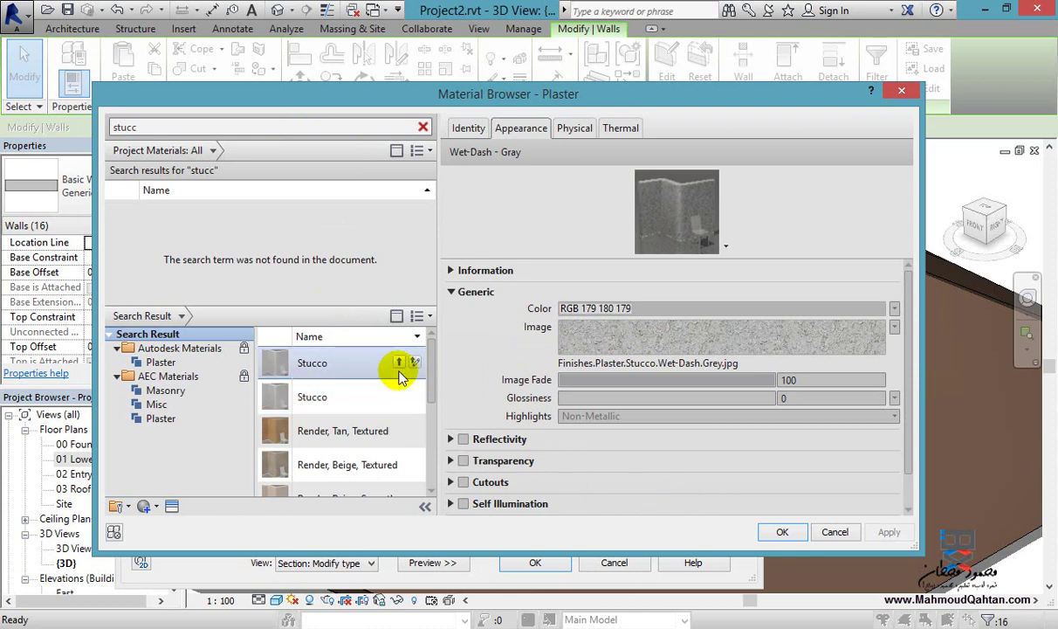
pyautogui.click(779, 533)
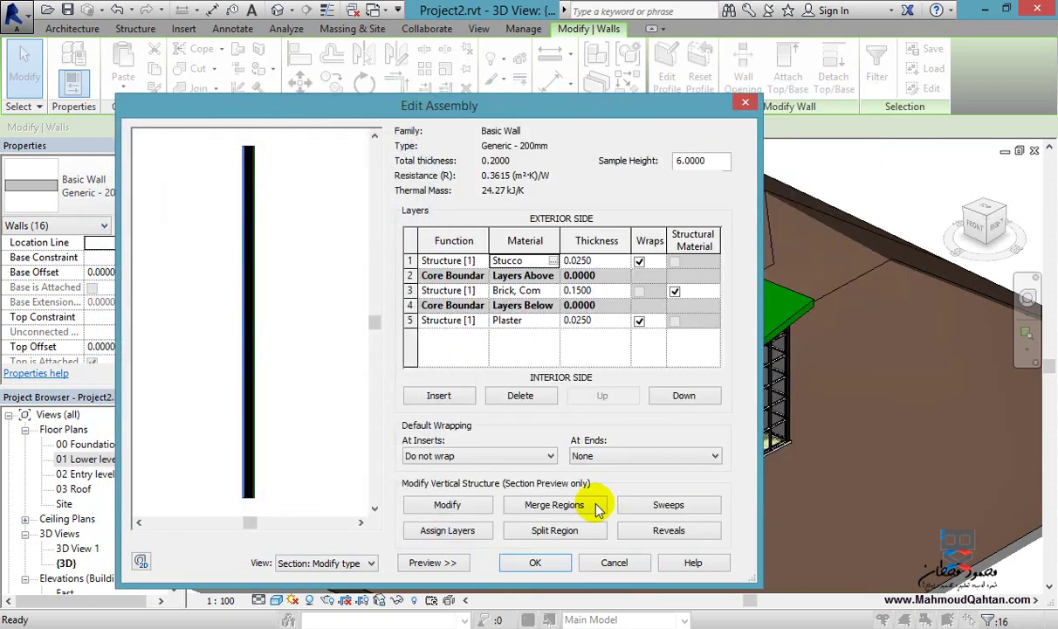
# Set the Stucco and Plaster layer functions to Finish 2 [5] and accept the assembly
pyautogui.click(482, 261)
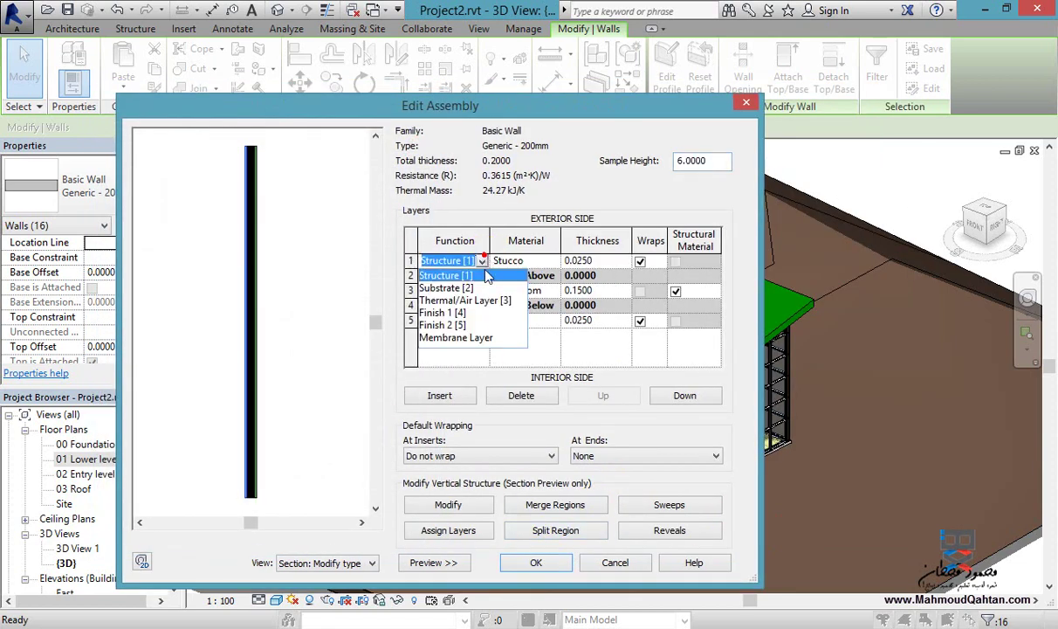
pyautogui.click(456, 325)
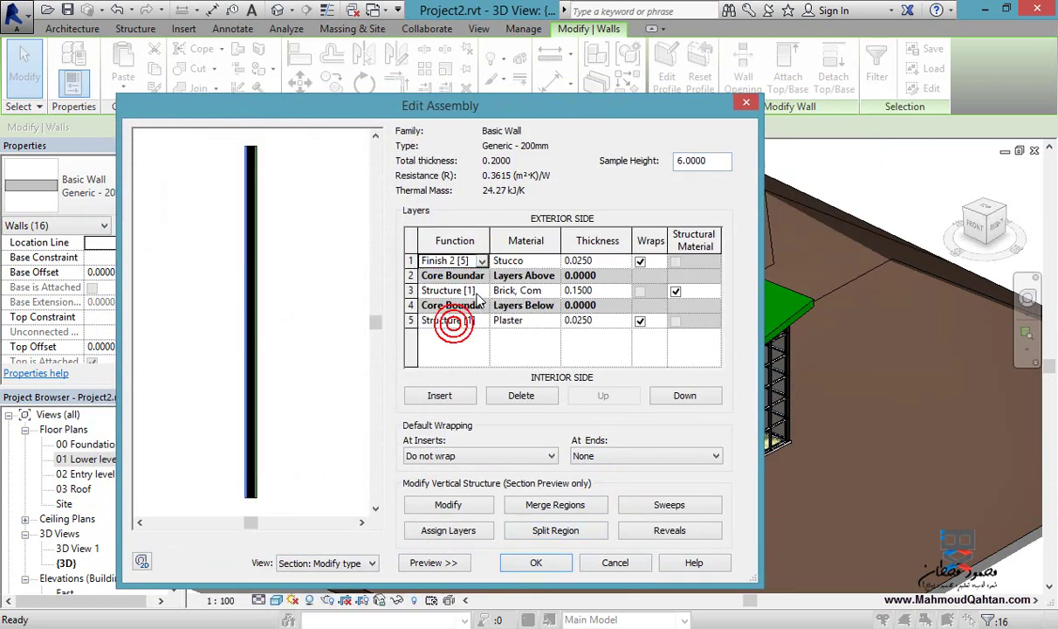
pyautogui.click(450, 321)
pyautogui.click(480, 321)
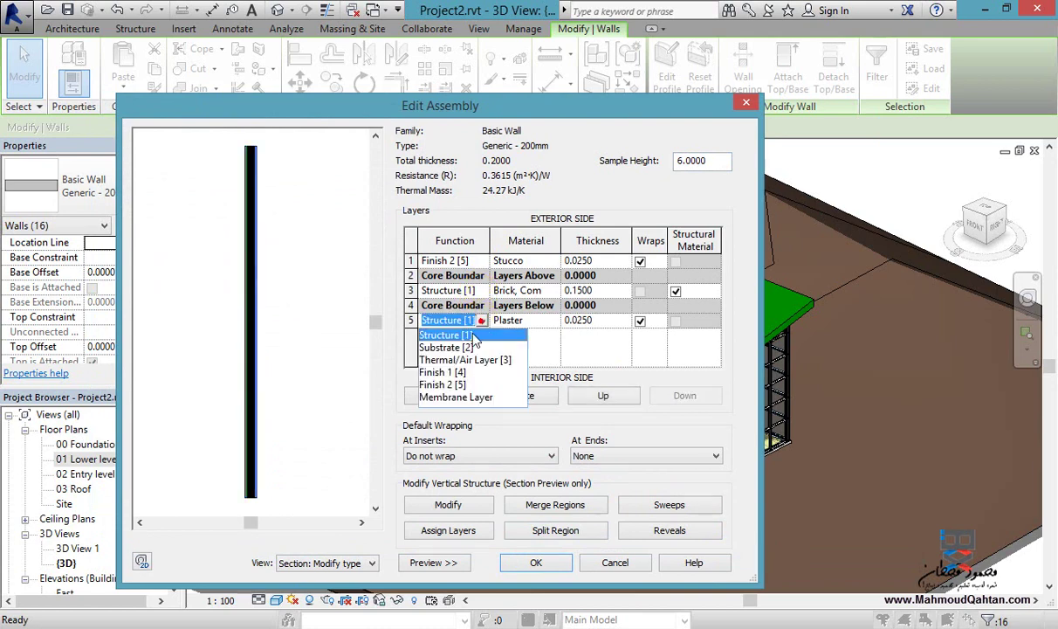
pyautogui.click(450, 385)
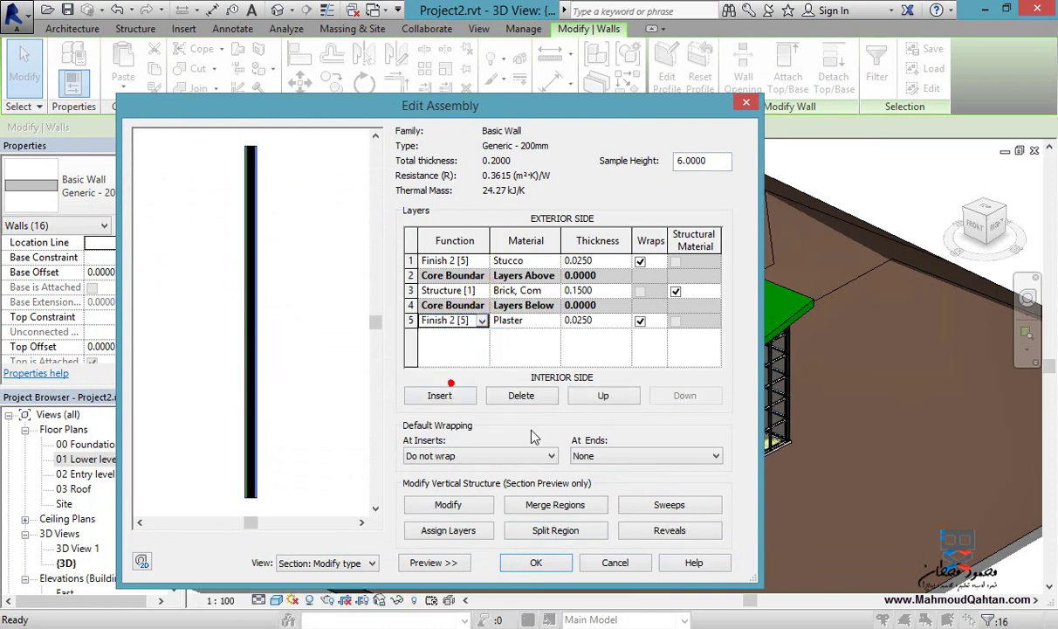
pyautogui.click(537, 563)
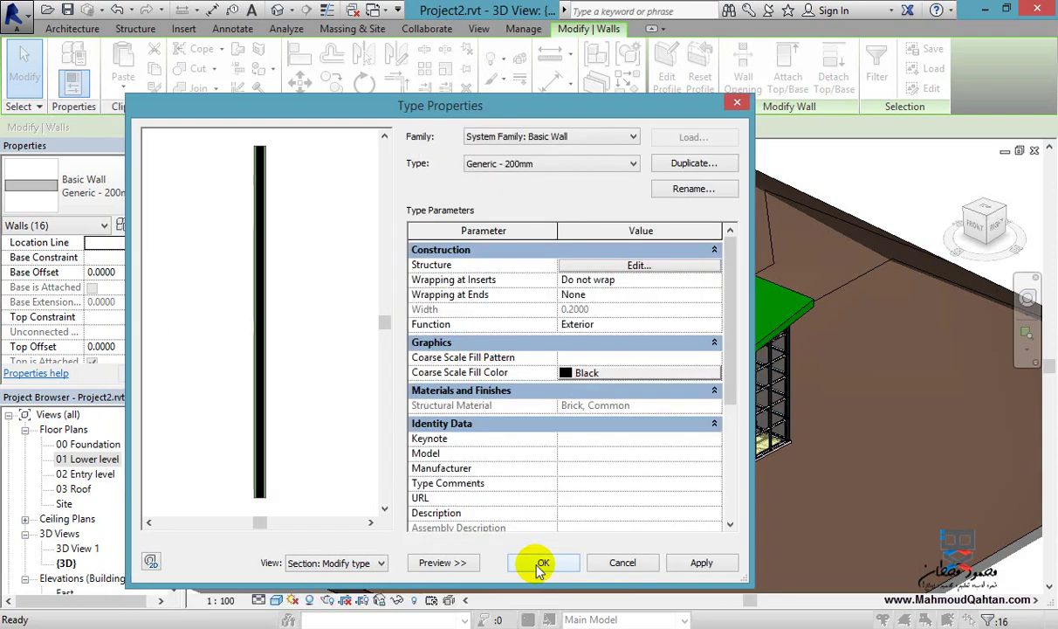
# Accept the type changes, clear the wall selection, and orbit to the house's other side
pyautogui.click(541, 562)
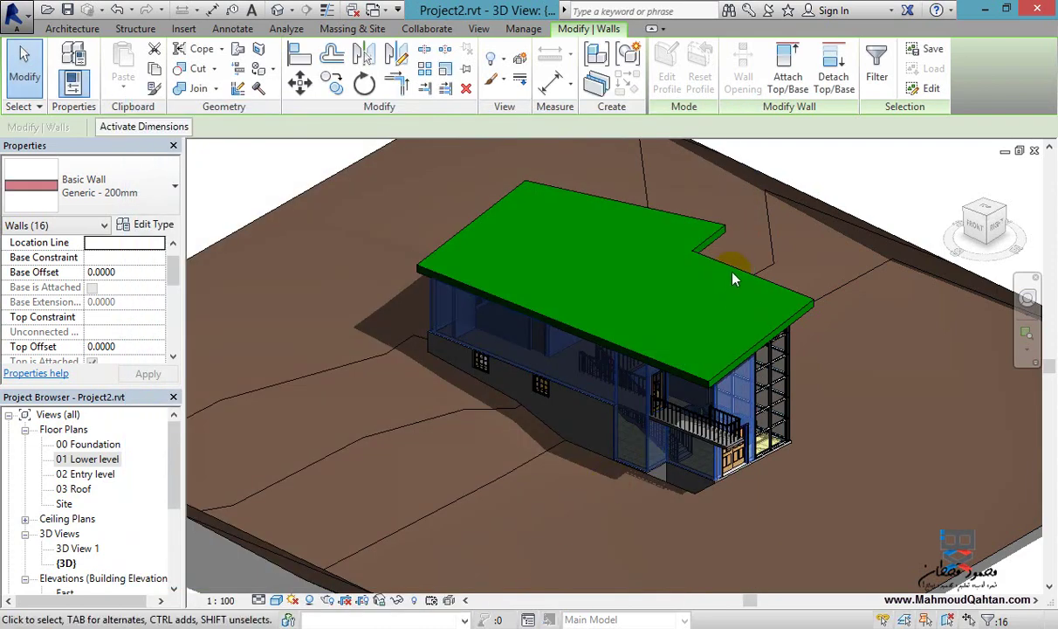
pyautogui.click(252, 182)
pyautogui.scroll(2, 432, 328)
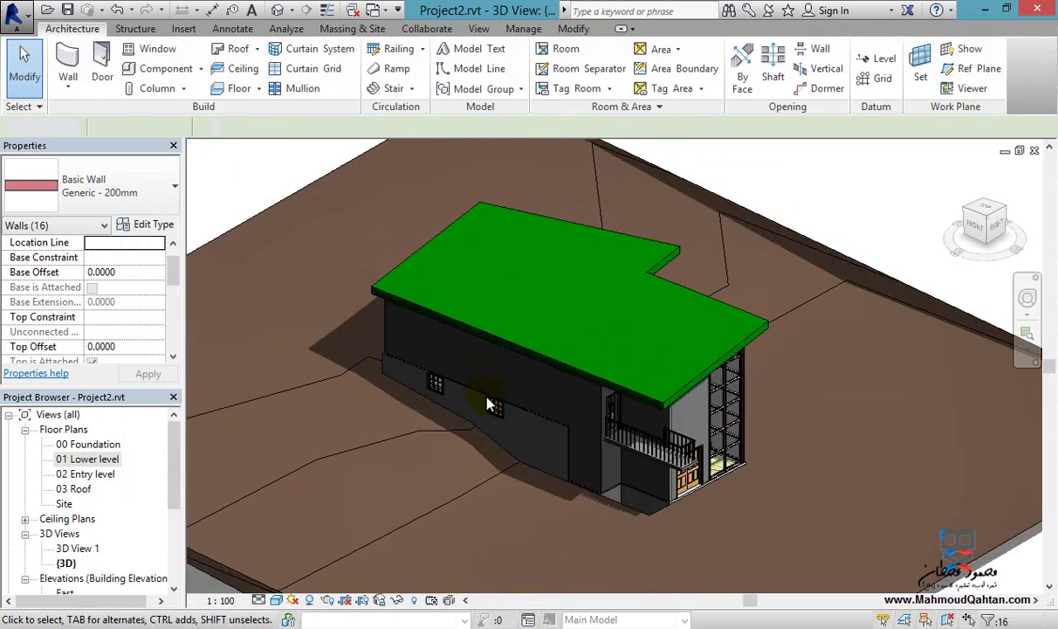
pyautogui.scroll(1, 489, 401)
pyautogui.scroll(2, 470, 409)
pyautogui.scroll(-2, 526, 370)
pyautogui.scroll(-2, 489, 397)
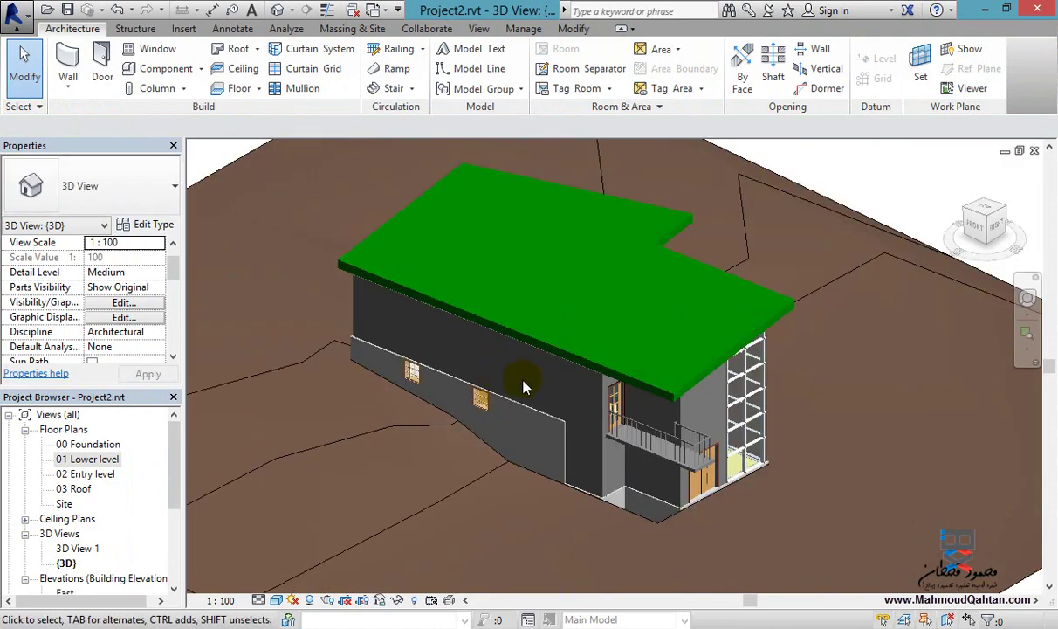
pyautogui.moveTo(531, 378)
pyautogui.keyDown('shift'); pyautogui.mouseDown(button='middle')
pyautogui.moveTo(513, 432)
pyautogui.moveTo(419, 425)
pyautogui.moveTo(567, 426)
pyautogui.moveTo(601, 397)
pyautogui.mouseUp(button='middle'); pyautogui.keyUp('shift')
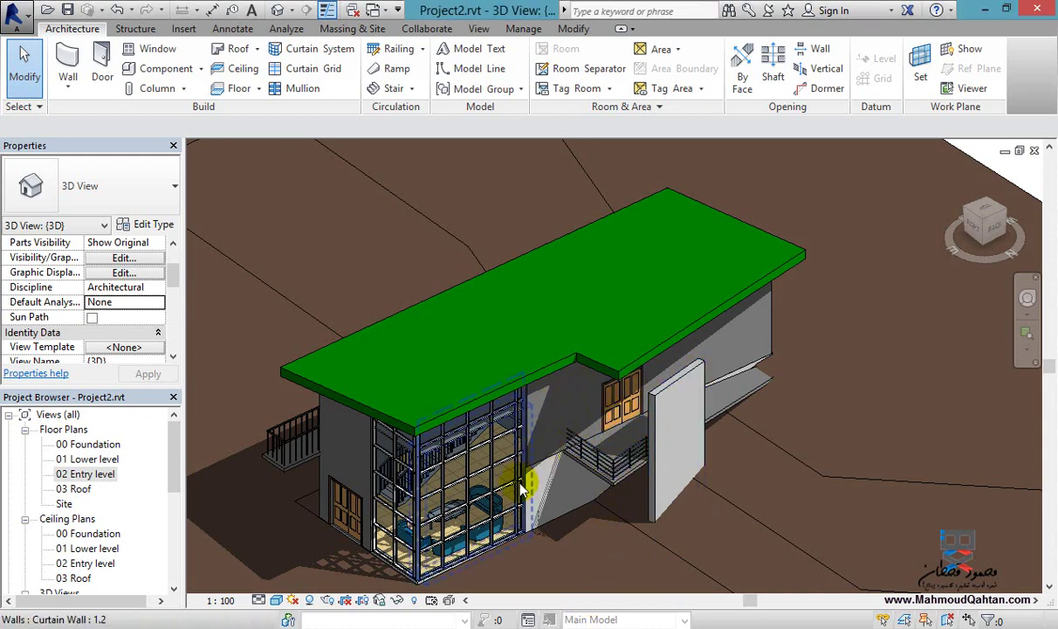
# Switch the 3D view's visual style to Realistic
pyautogui.scroll(2, 548, 449)
pyautogui.scroll(2, 561, 462)
pyautogui.moveTo(561, 464); pyautogui.dragTo(553, 447, button='middle')
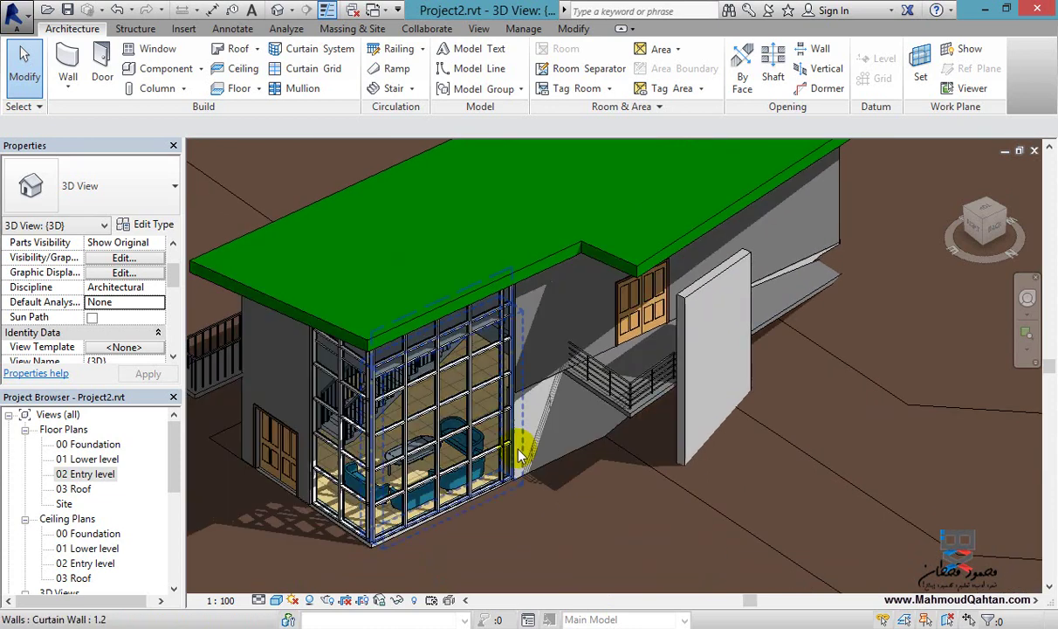
pyautogui.click(262, 601)
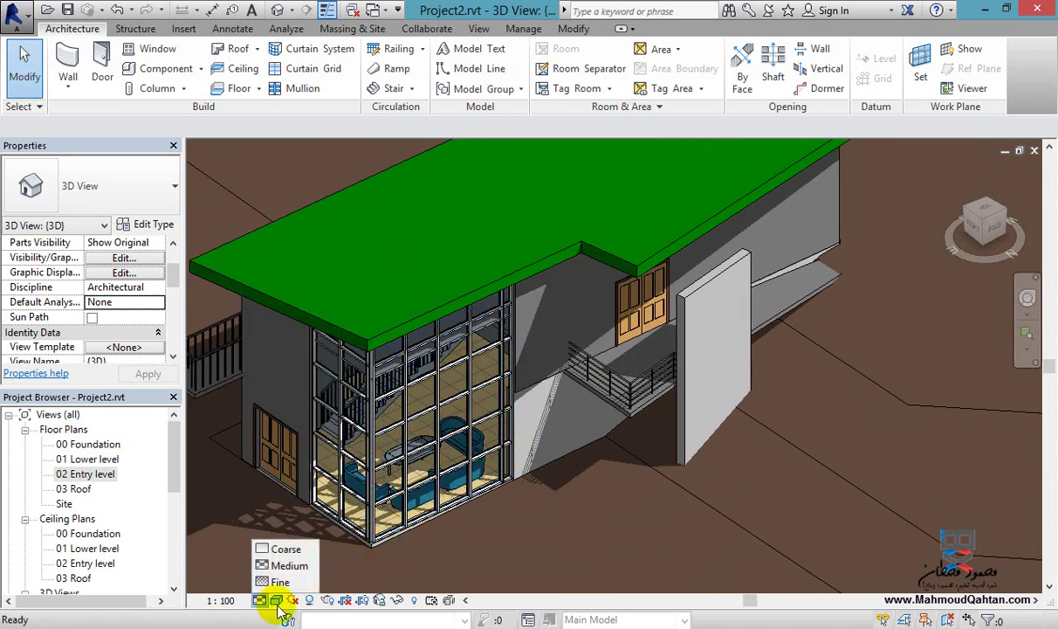
pyautogui.click(275, 600)
pyautogui.click(308, 565)
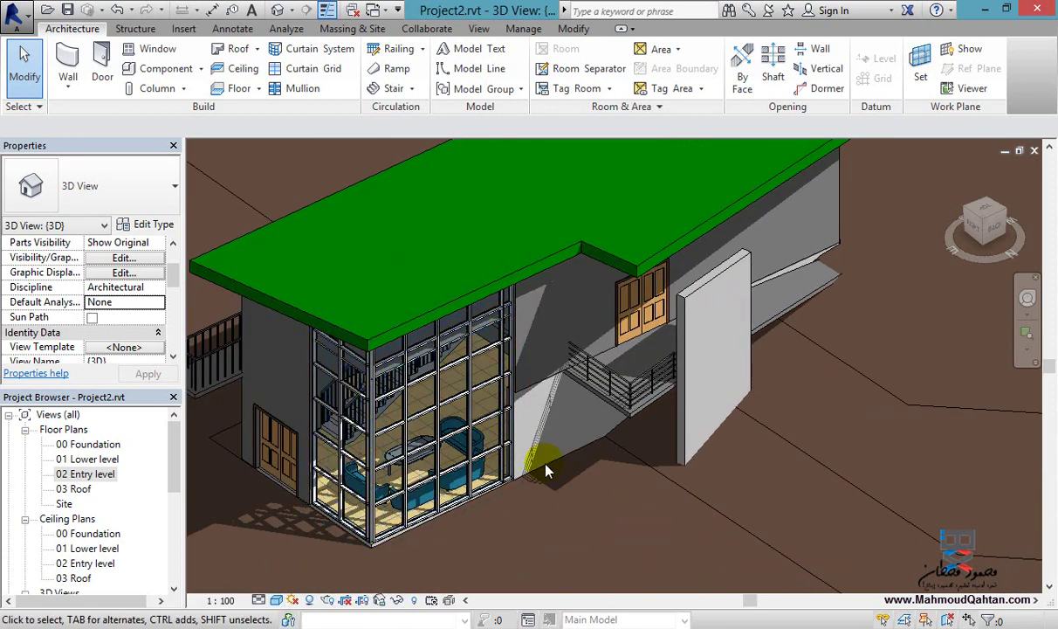
# Zoom in on the glazed wall and door, then open the Stucco material from Manage > Materials
pyautogui.scroll(2, 567, 342)
pyautogui.scroll(3, 546, 368)
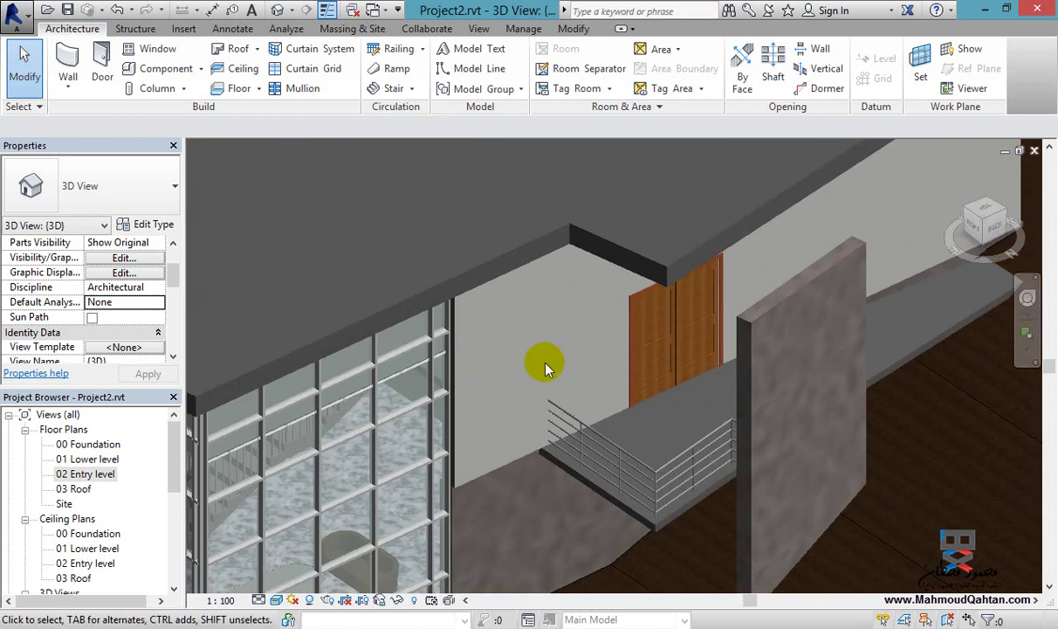
pyautogui.scroll(2, 541, 371)
pyautogui.scroll(3, 484, 371)
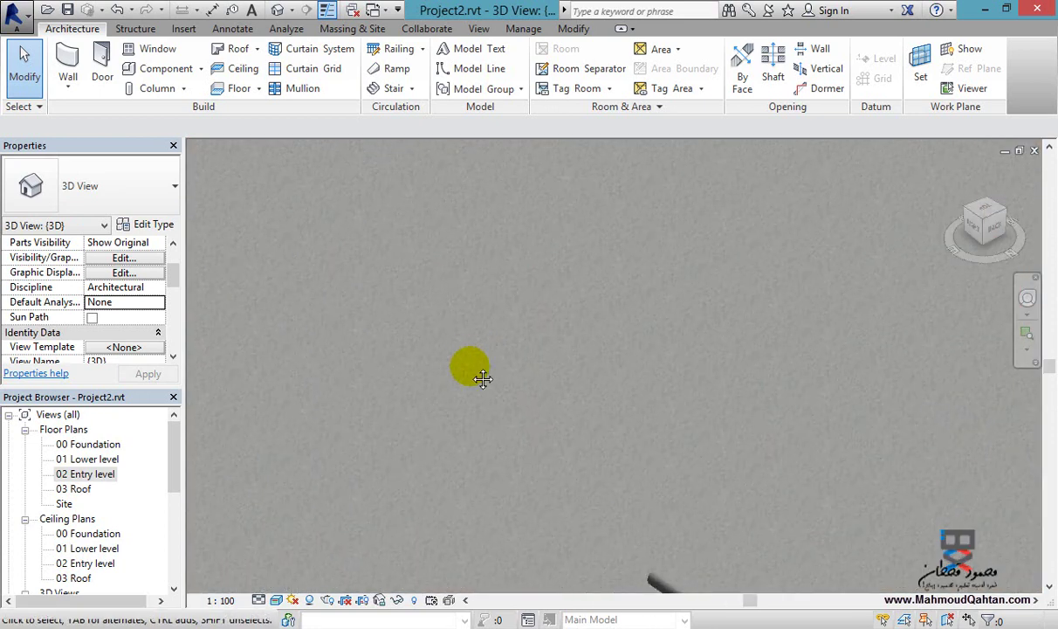
pyautogui.moveTo(483, 379); pyautogui.dragTo(543, 406, button='middle')
pyautogui.scroll(-3, 475, 378)
pyautogui.scroll(1, 543, 418)
pyautogui.scroll(1, 511, 356)
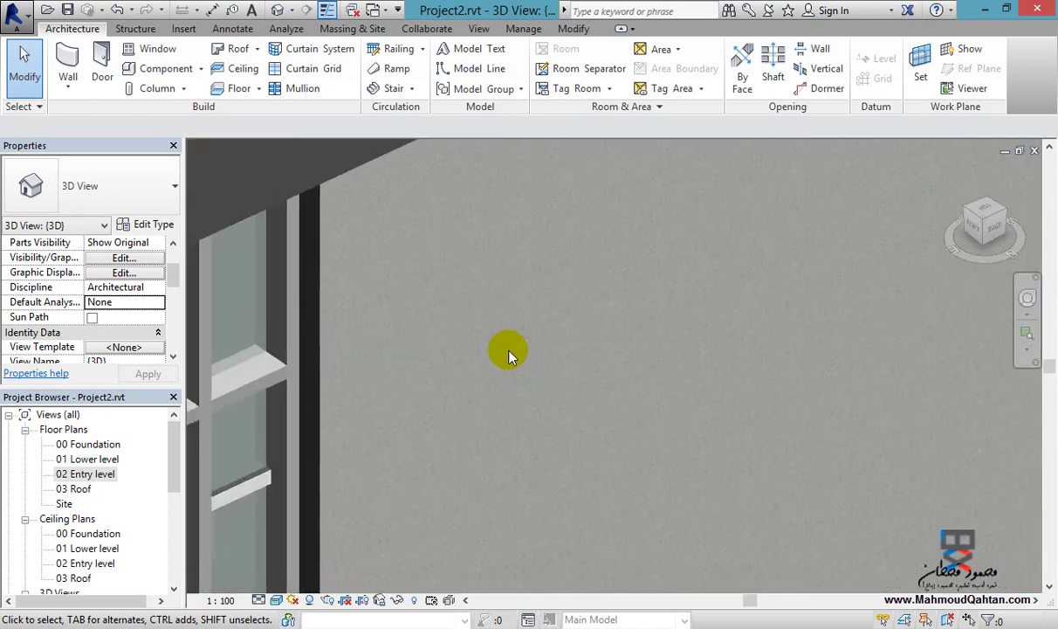
pyautogui.scroll(-1, 488, 339)
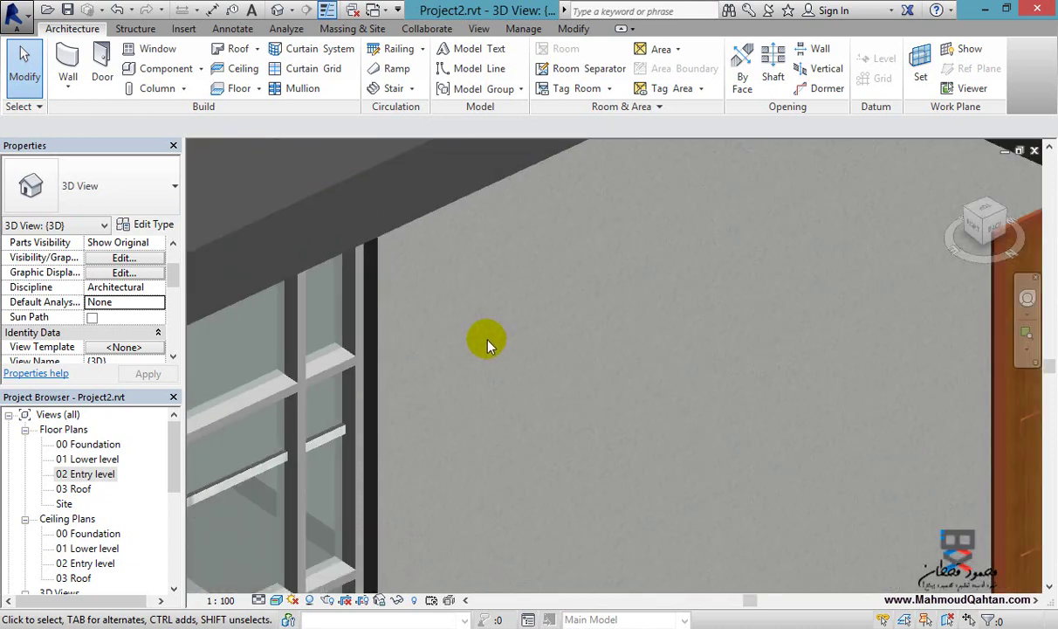
pyautogui.scroll(1, 503, 338)
pyautogui.scroll(-1, 506, 339)
pyautogui.scroll(1, 507, 338)
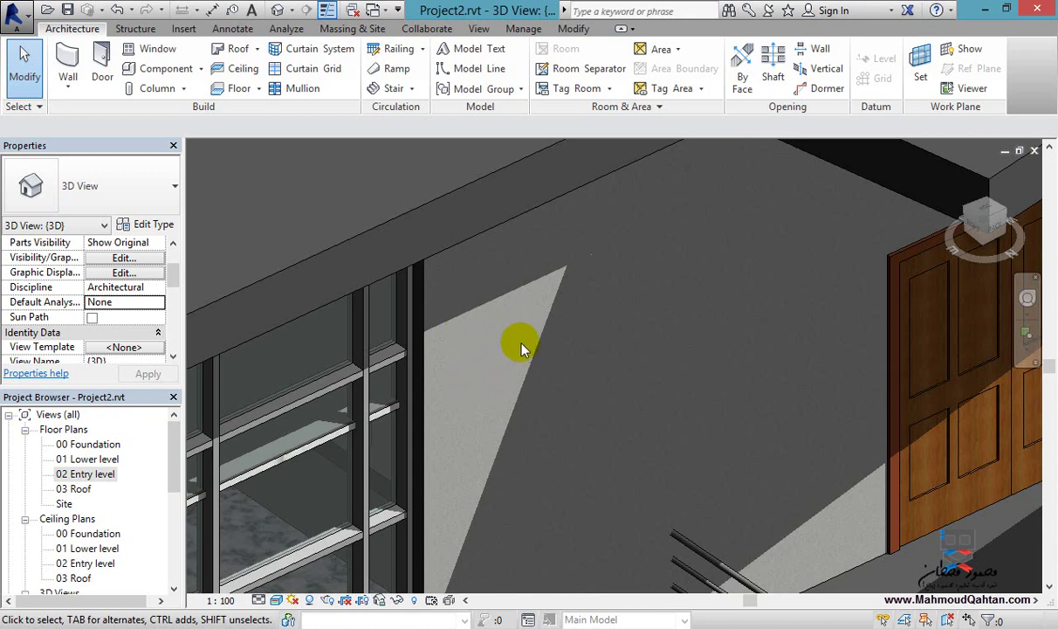
pyautogui.click(524, 28)
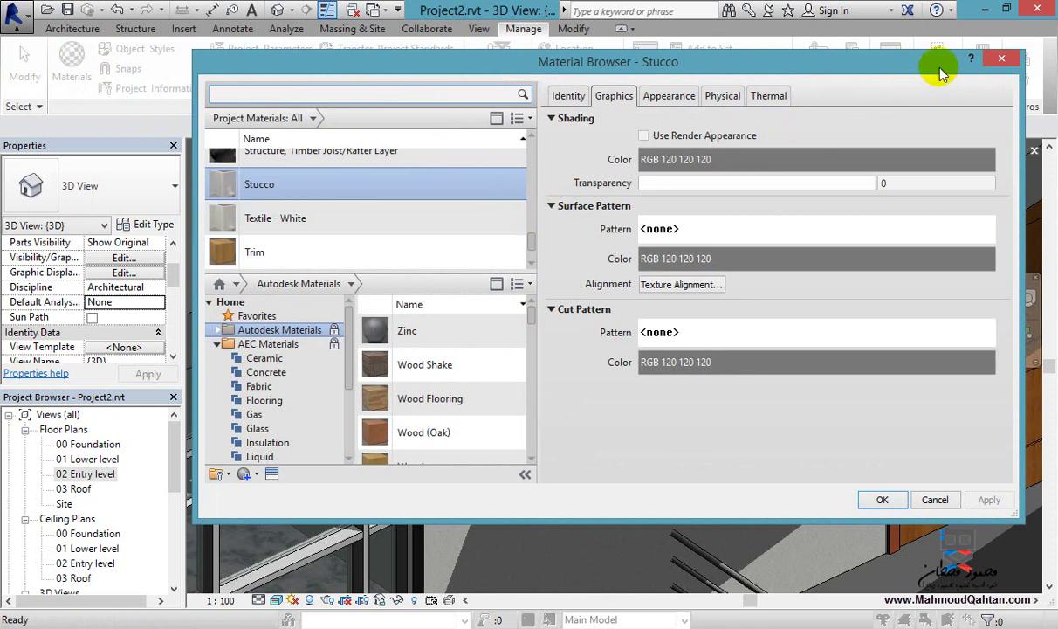
# Reopen Stucco in the Material Browser from the stucco wall's Edit Assembly material cell
pyautogui.click(1002, 59)
pyautogui.scroll(-5, 611, 332)
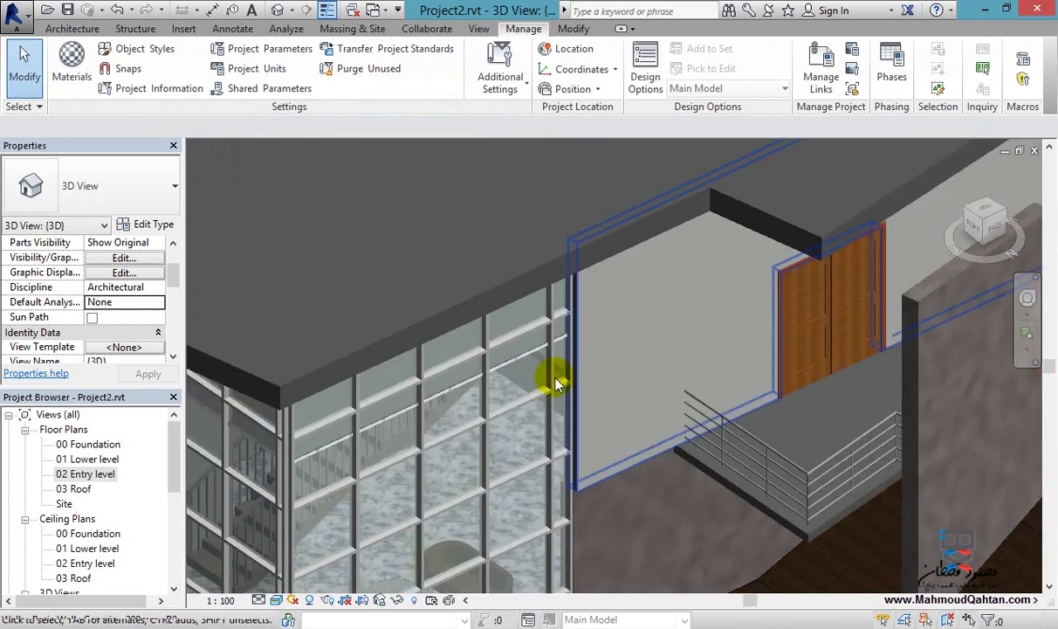
pyautogui.scroll(-2, 576, 341)
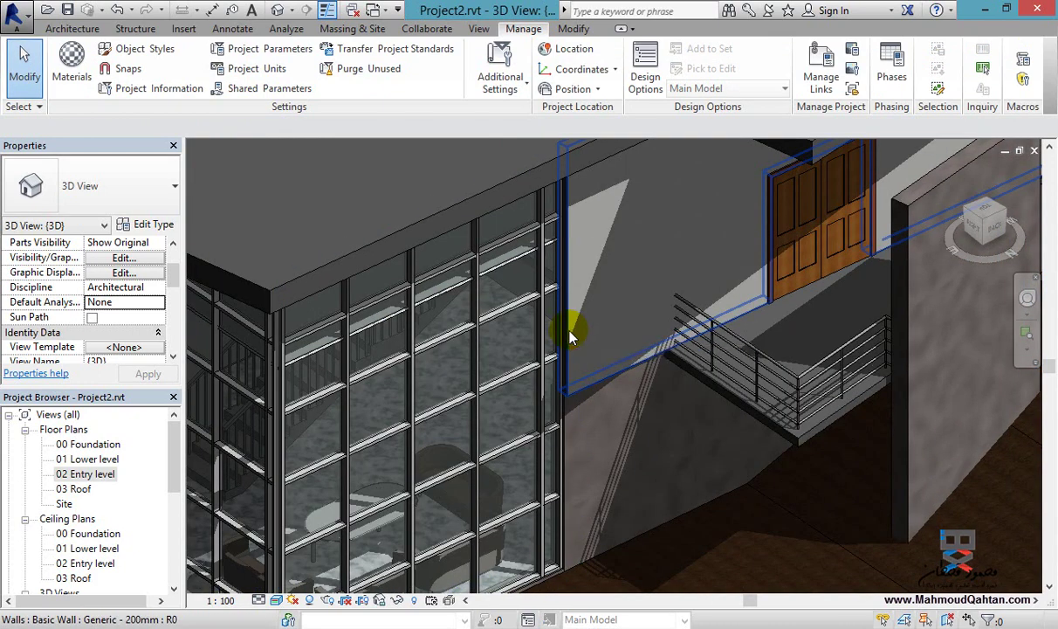
pyautogui.click(581, 329)
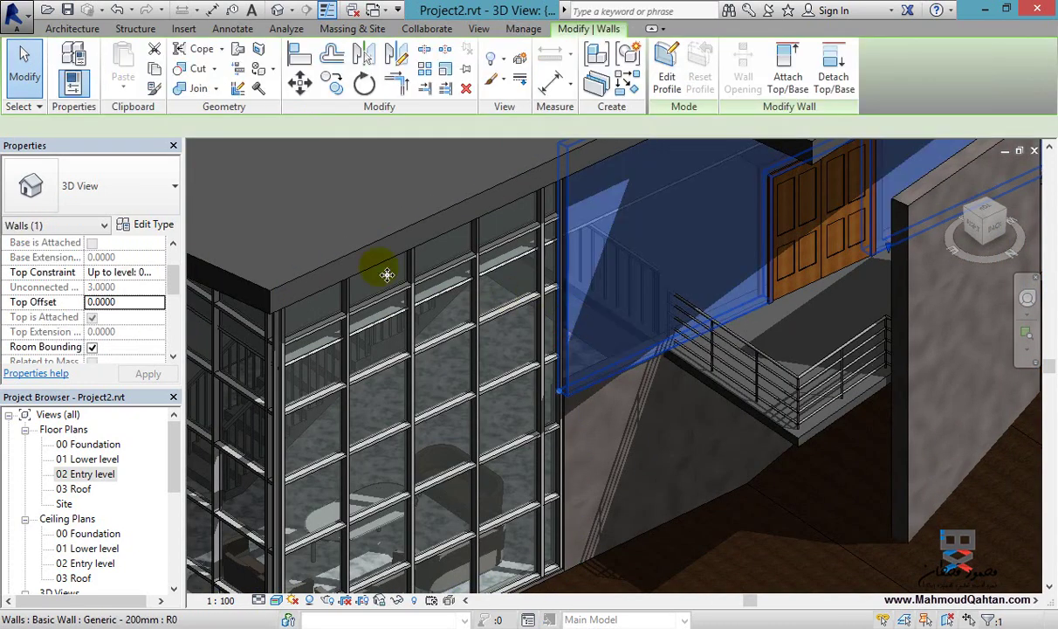
pyautogui.click(170, 227)
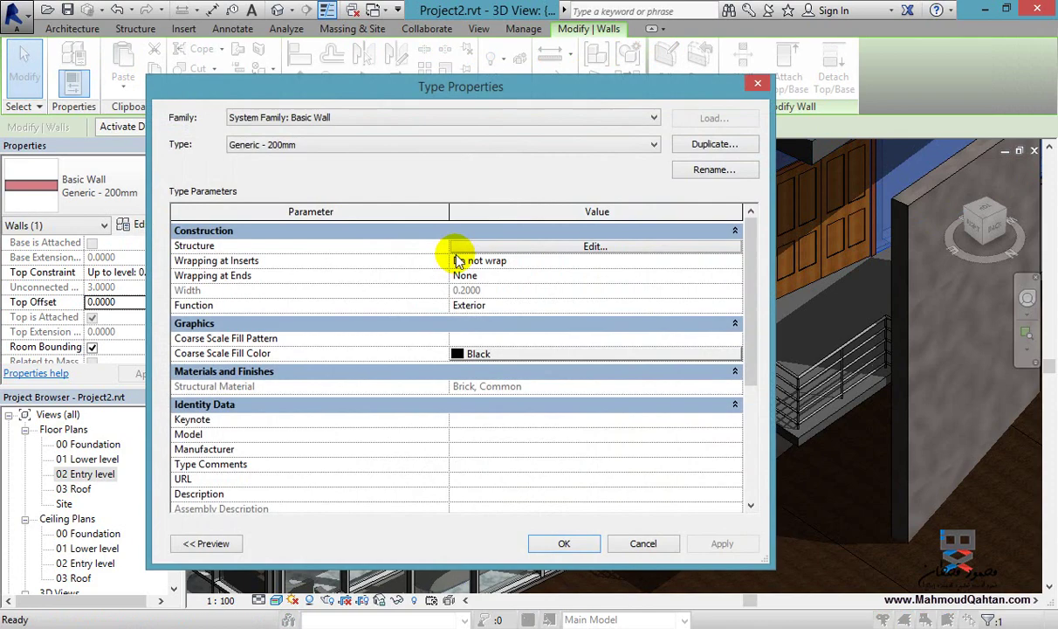
pyautogui.click(502, 246)
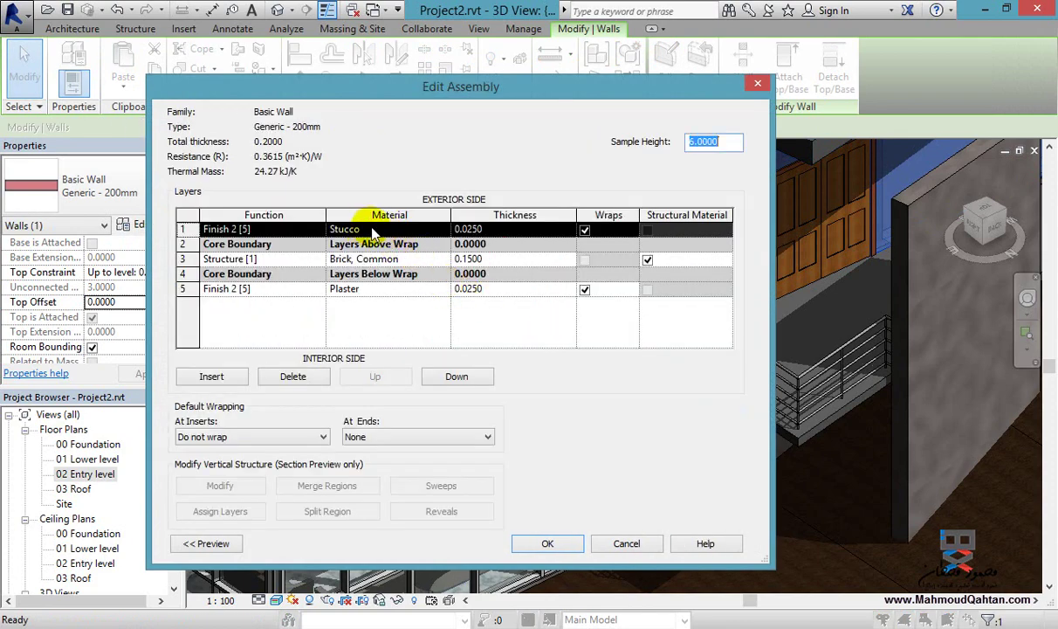
pyautogui.click(444, 235)
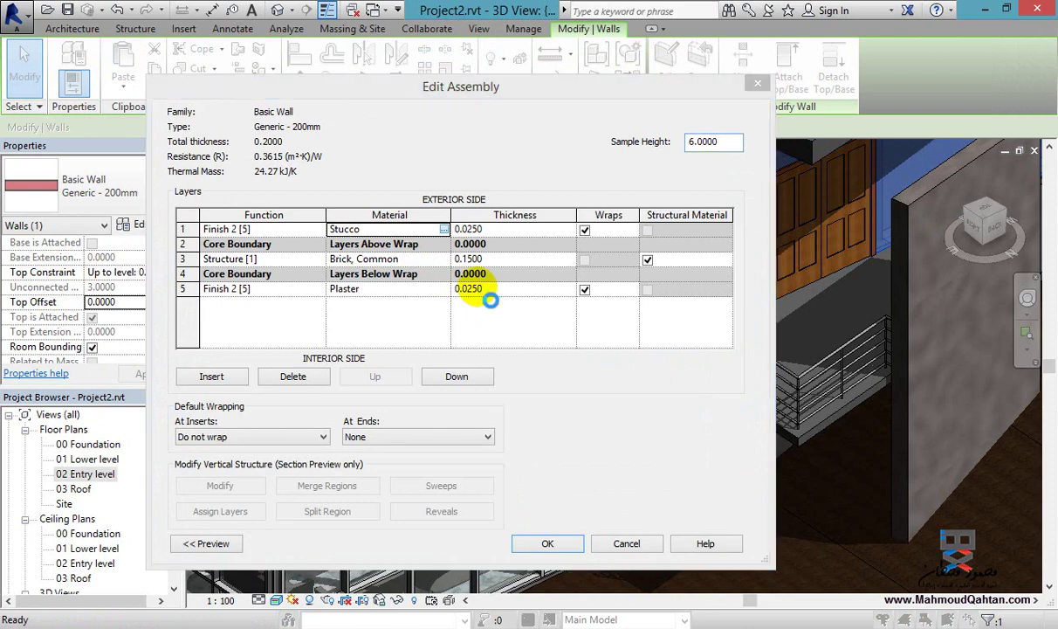
pyautogui.click(445, 228)
# Inspect Stucco's appearance image and bump texture settings, then browse for a replacement appearance image
pyautogui.moveTo(539, 86); pyautogui.dragTo(440, 48)
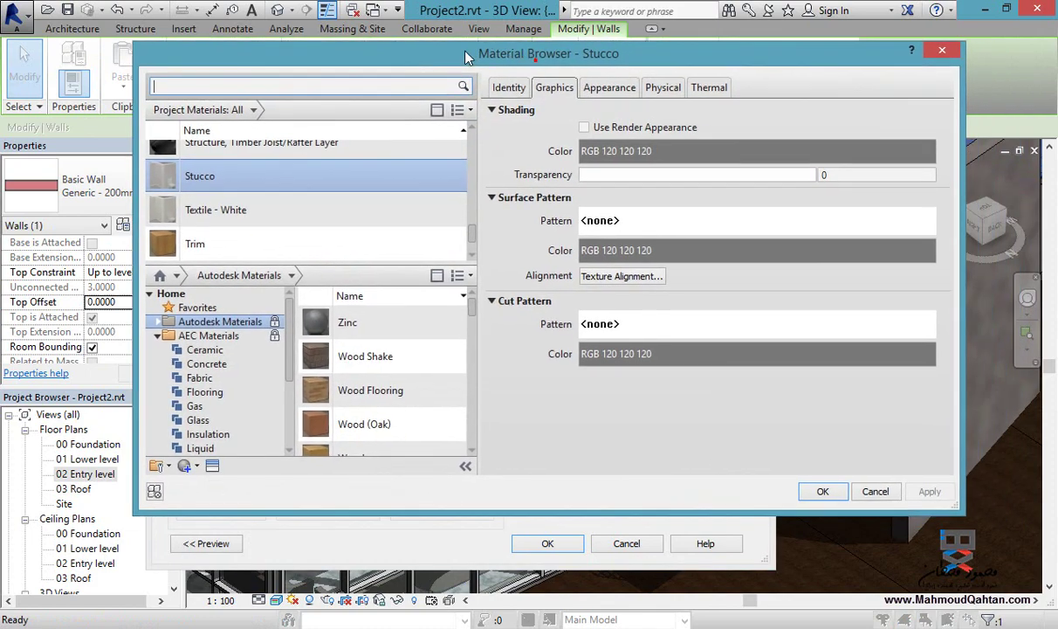
pyautogui.click(537, 86)
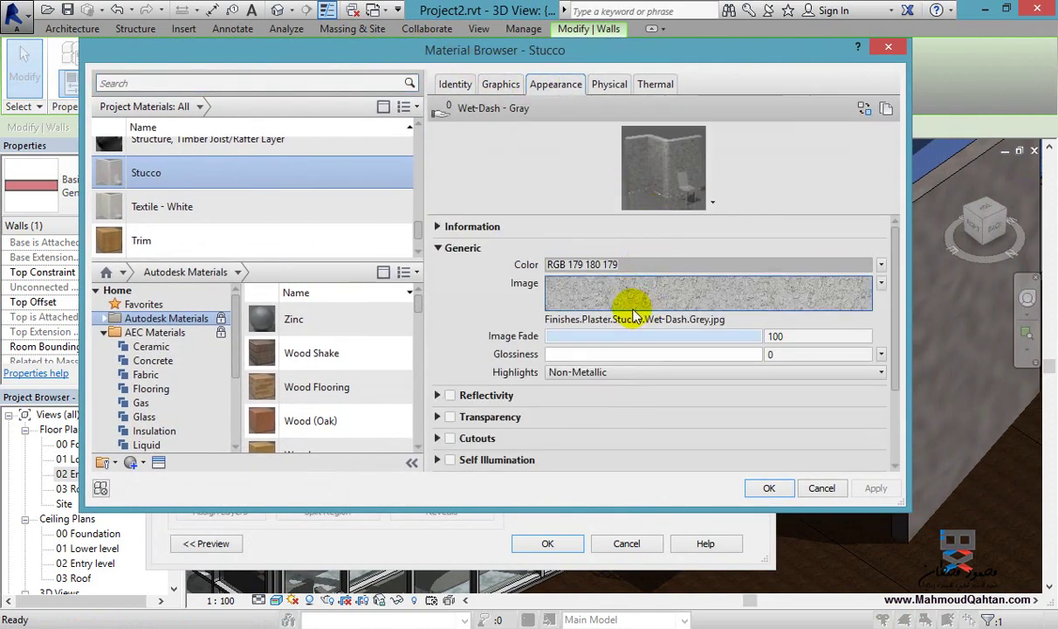
pyautogui.click(648, 305)
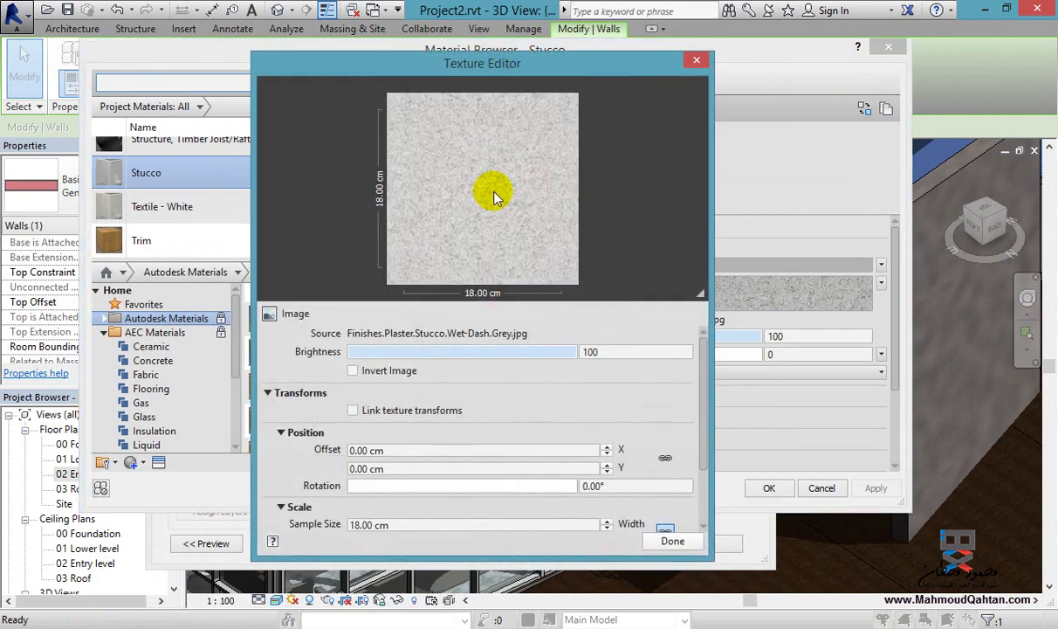
pyautogui.click(696, 62)
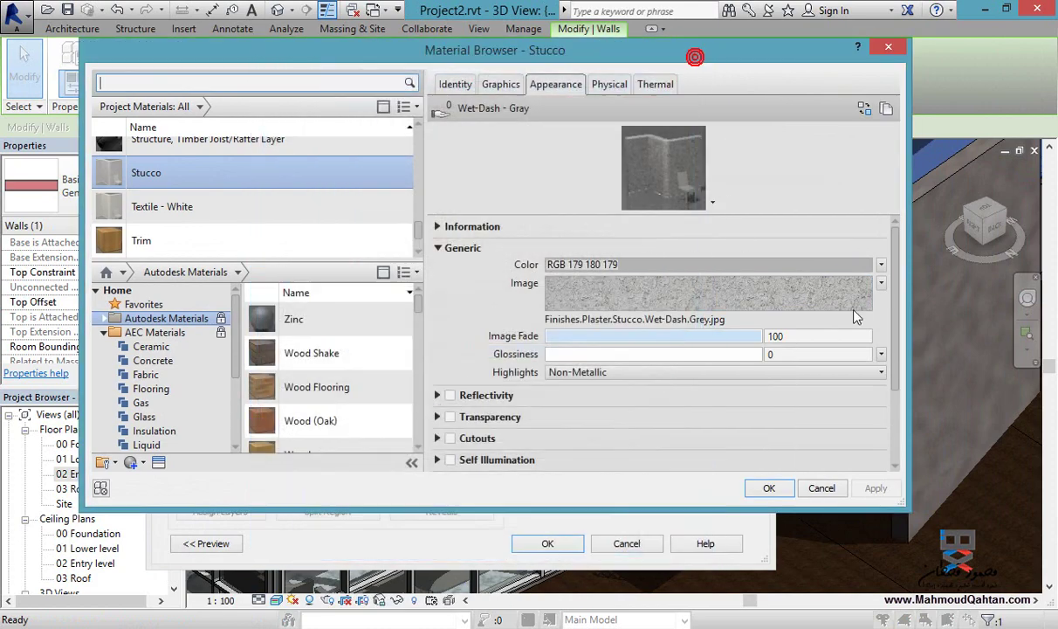
pyautogui.scroll(-3, 847, 333)
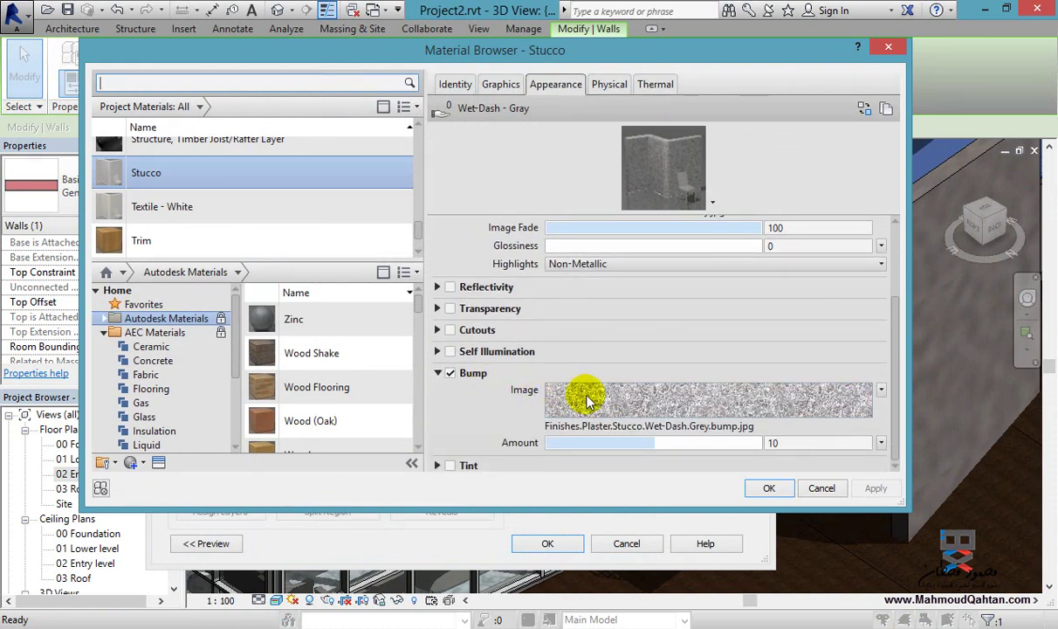
pyautogui.click(614, 405)
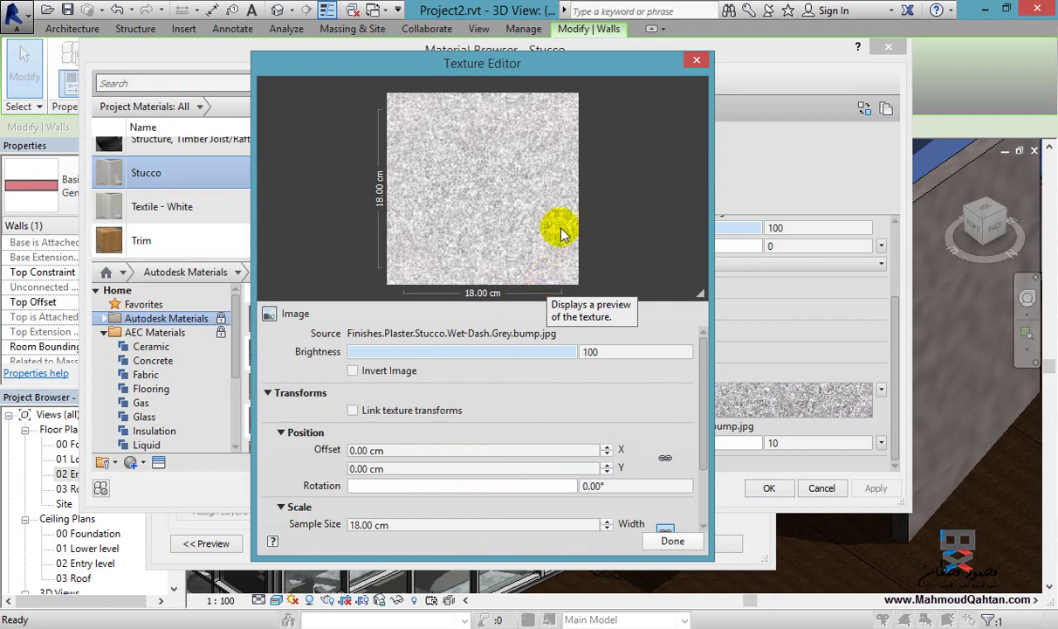
pyautogui.click(695, 59)
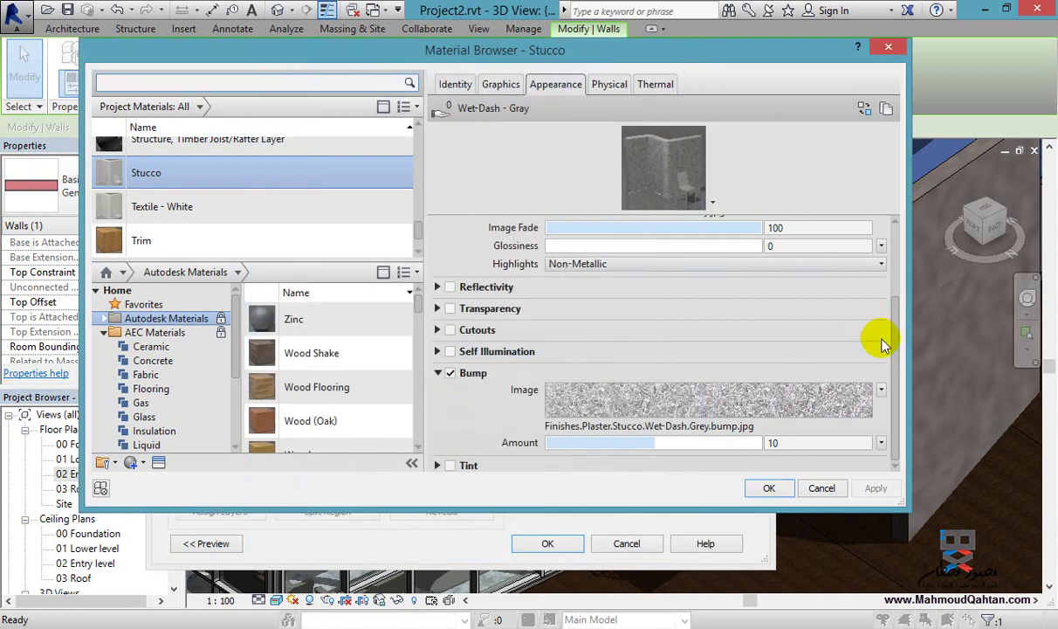
pyautogui.scroll(3, 891, 336)
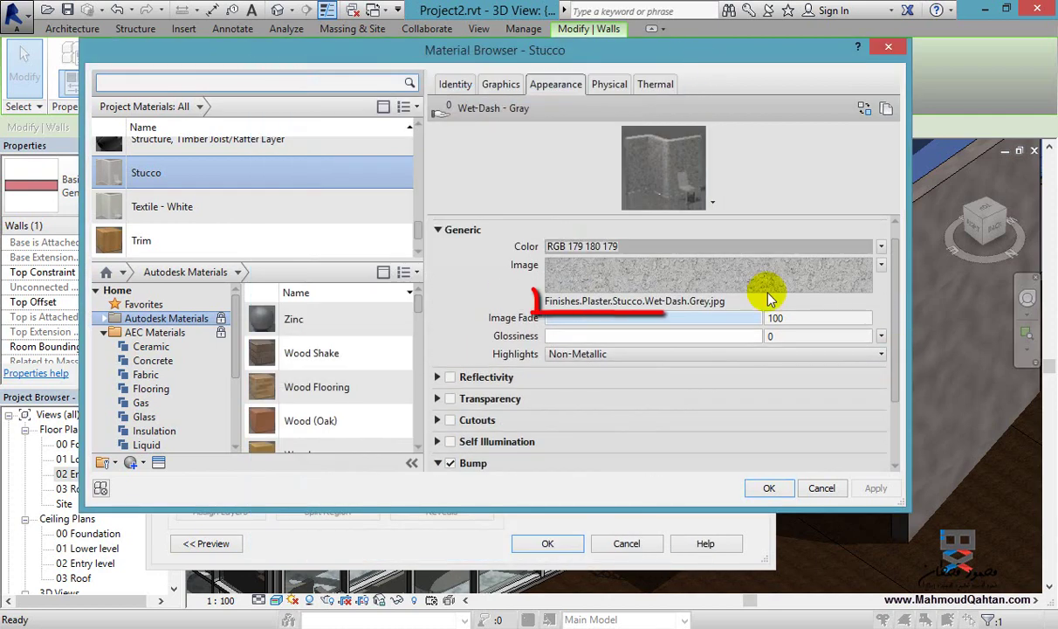
pyautogui.click(644, 302)
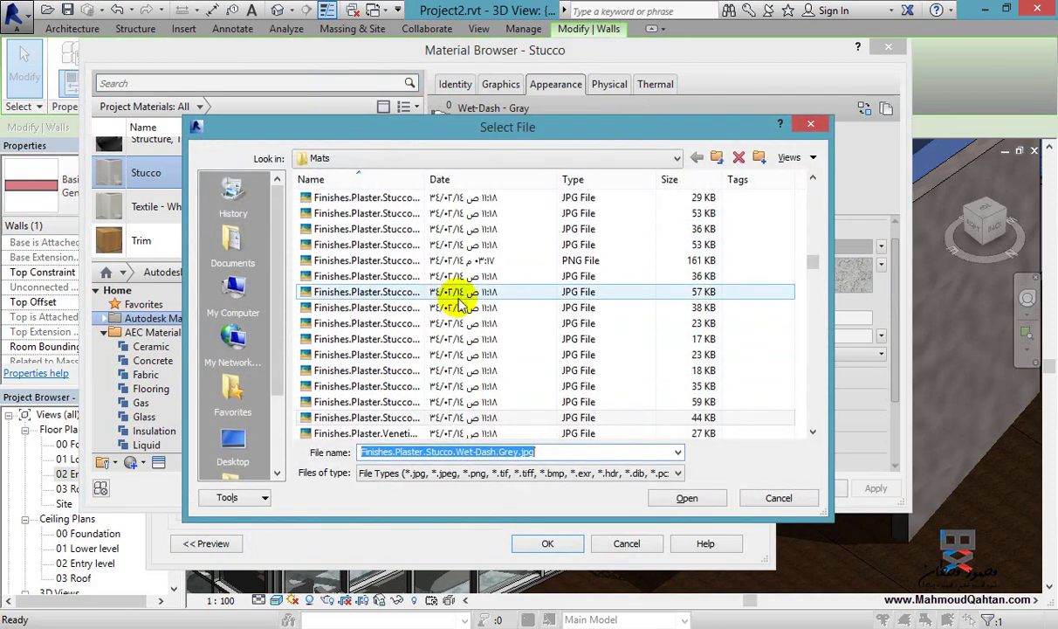
# Load armour018.JPG from the Desktop as Stucco's appearance image and accept the texture settings
pyautogui.click(232, 437)
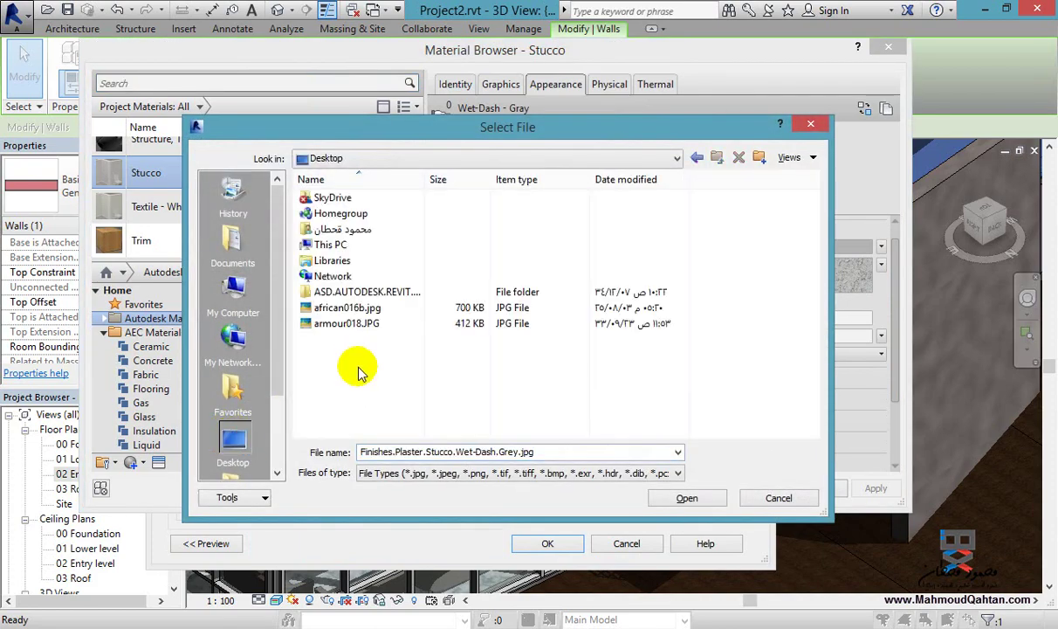
pyautogui.click(339, 323)
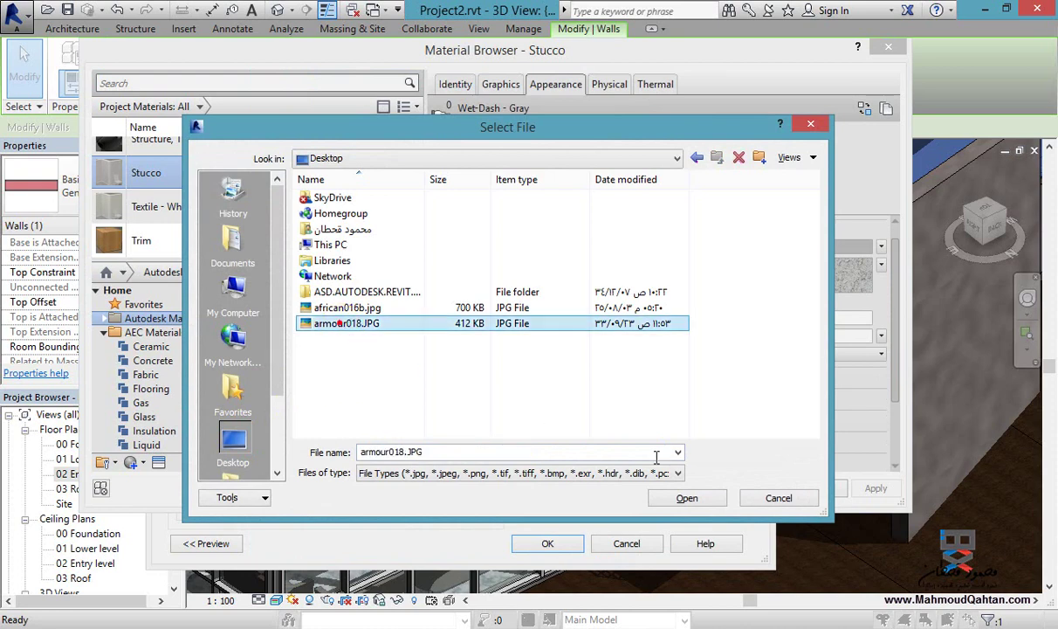
pyautogui.click(680, 499)
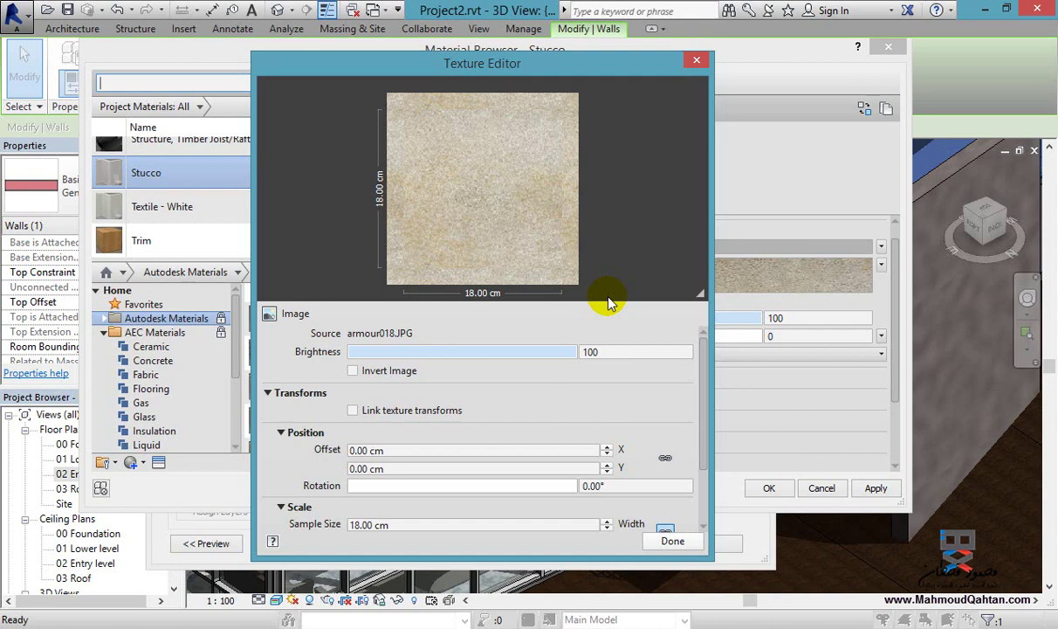
pyautogui.click(672, 541)
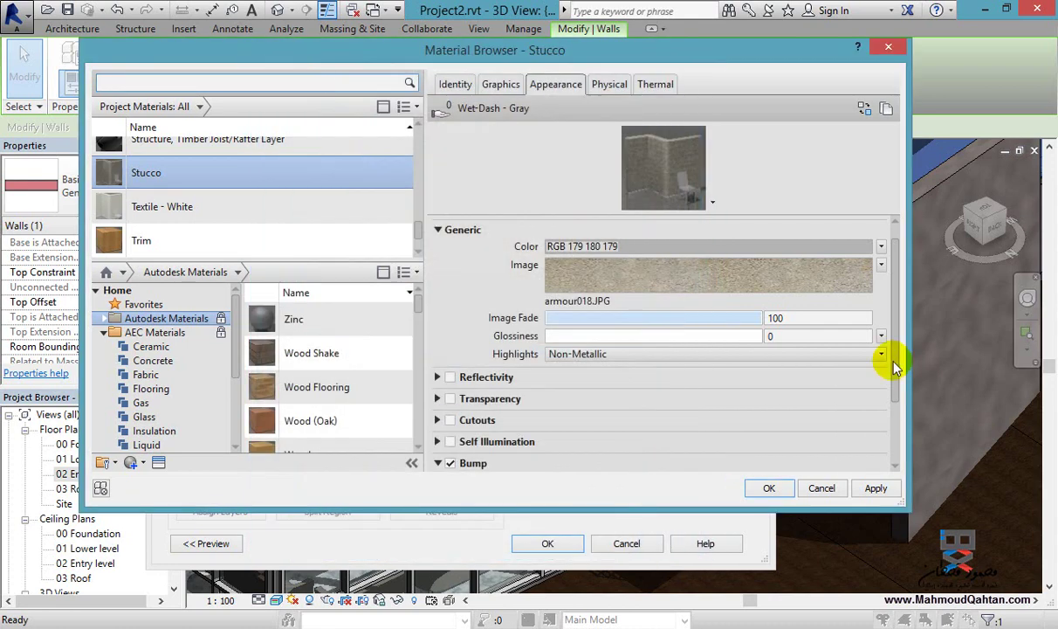
pyautogui.scroll(-3, 854, 435)
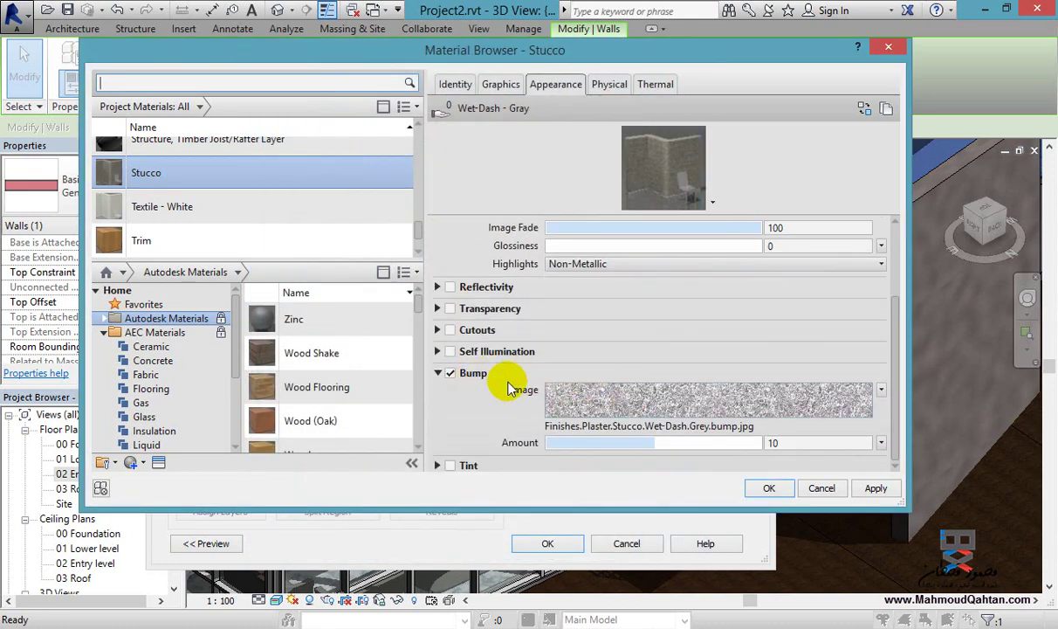
# Replace the Stucco bump image with african016b.jpg from the Desktop and accept the texture settings
pyautogui.click(605, 427)
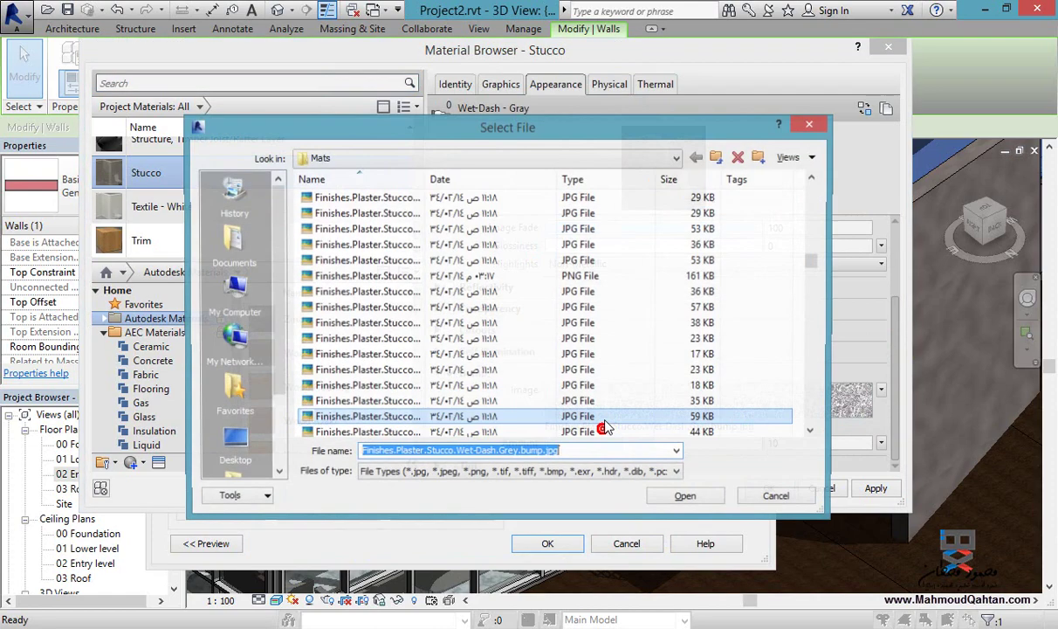
pyautogui.click(234, 441)
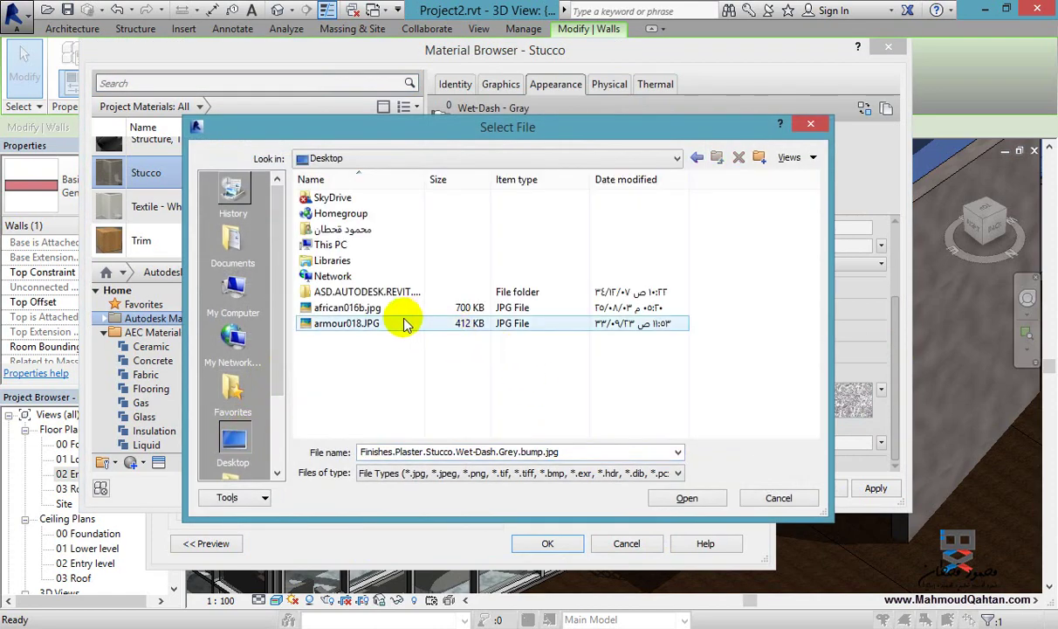
pyautogui.click(366, 307)
pyautogui.click(684, 496)
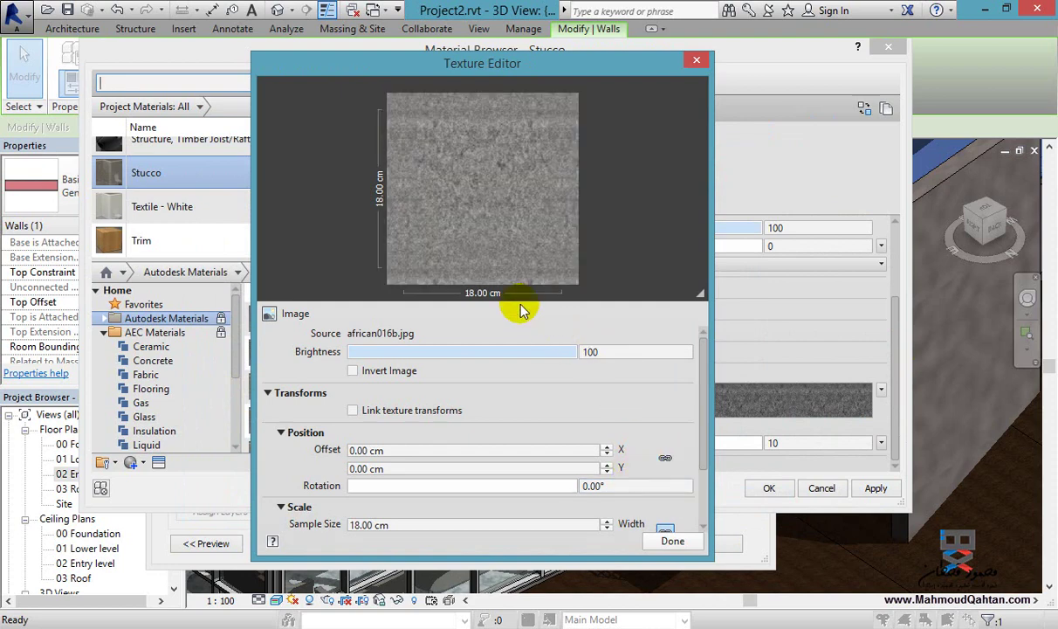
pyautogui.click(674, 542)
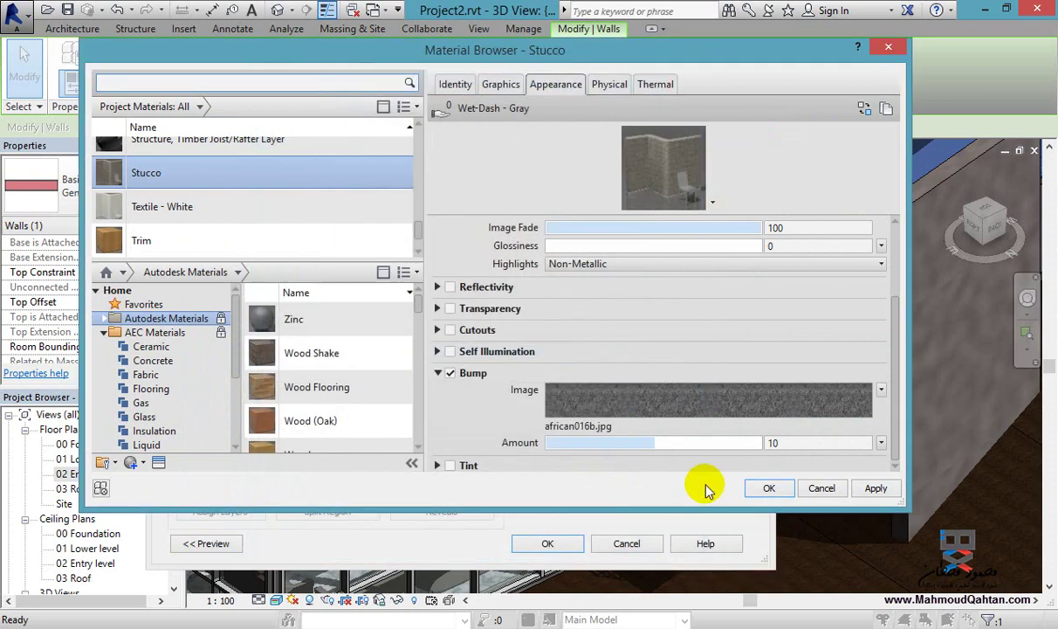
# Raise the Stucco material's Bump Amount slider for a stronger bump
pyautogui.click(894, 331)
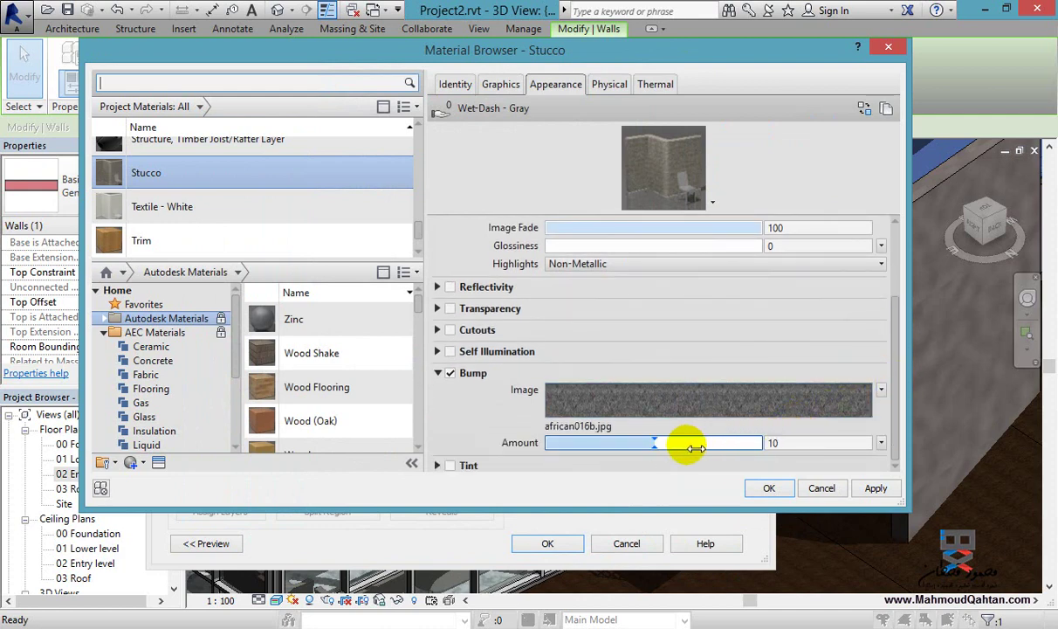
pyautogui.click(664, 443)
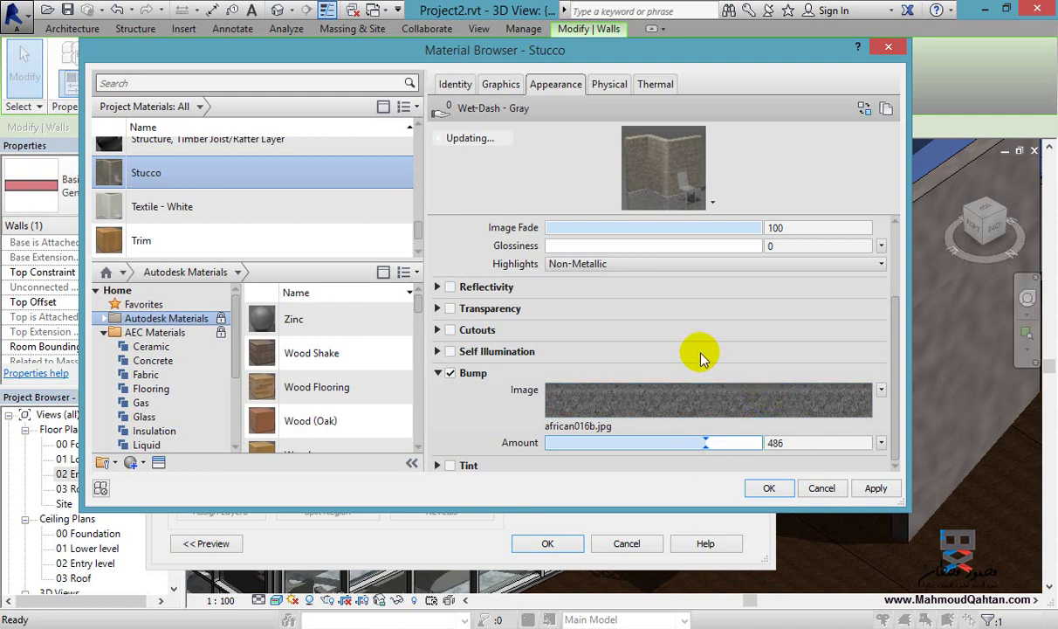
pyautogui.moveTo(894, 379); pyautogui.dragTo(891, 322)
# Review the armour018.JPG texture's 18.00 cm sample size, keep Tile repeat, and confirm the material
pyautogui.click(672, 299)
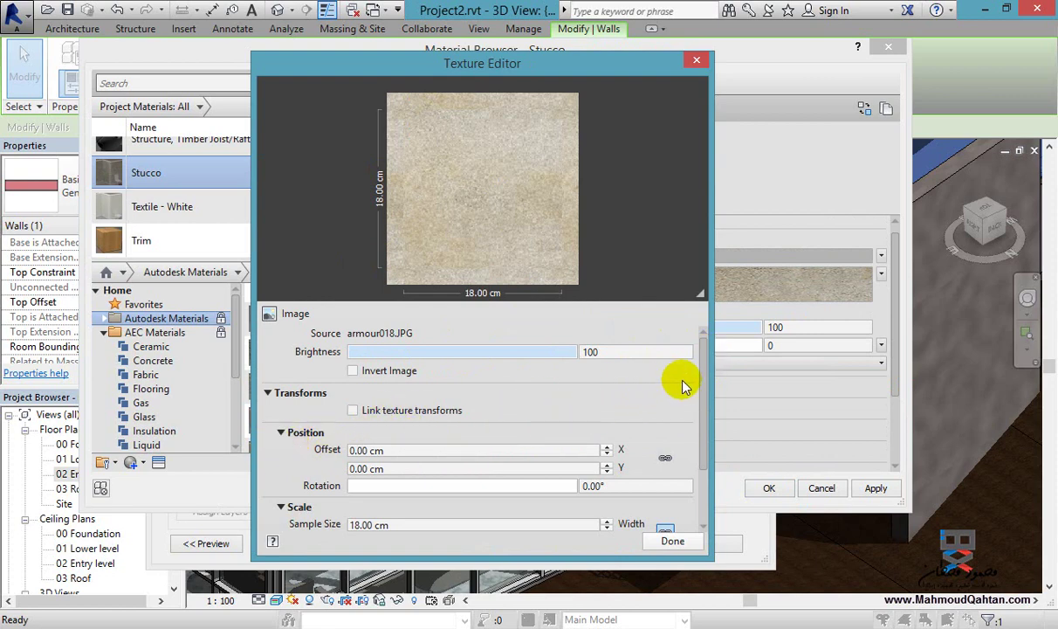
pyautogui.moveTo(699, 366); pyautogui.dragTo(696, 418)
pyautogui.click(383, 465)
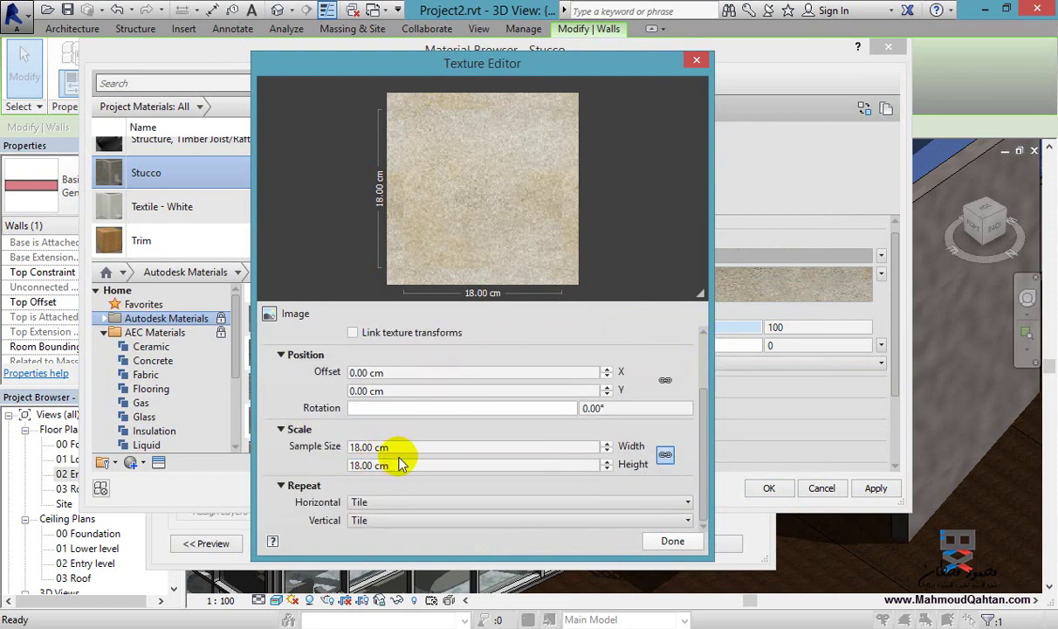
pyautogui.click(377, 503)
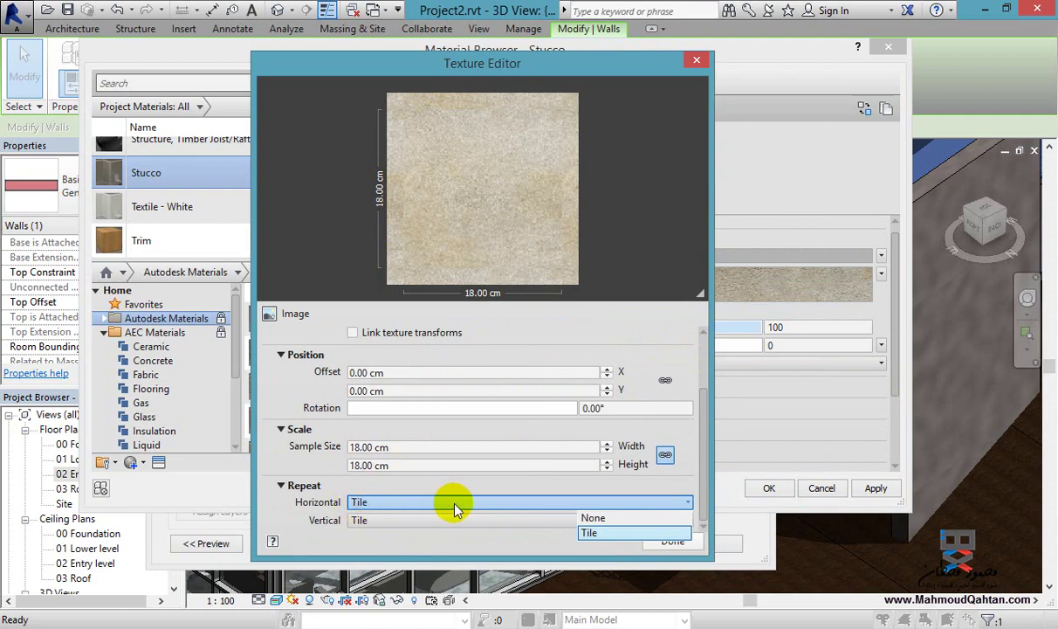
pyautogui.click(345, 500)
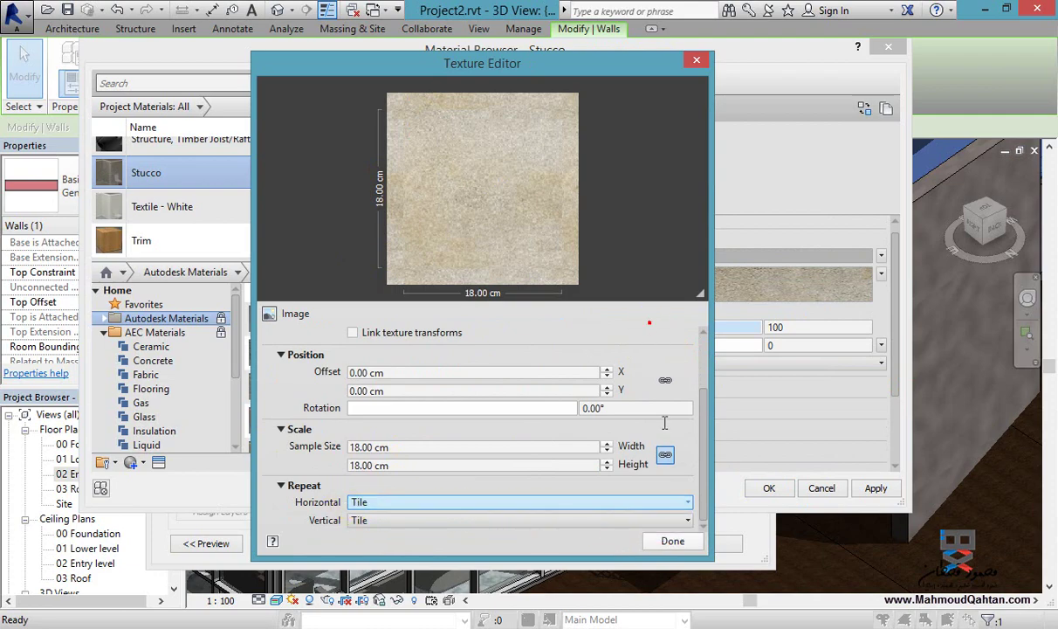
pyautogui.click(672, 541)
pyautogui.click(772, 489)
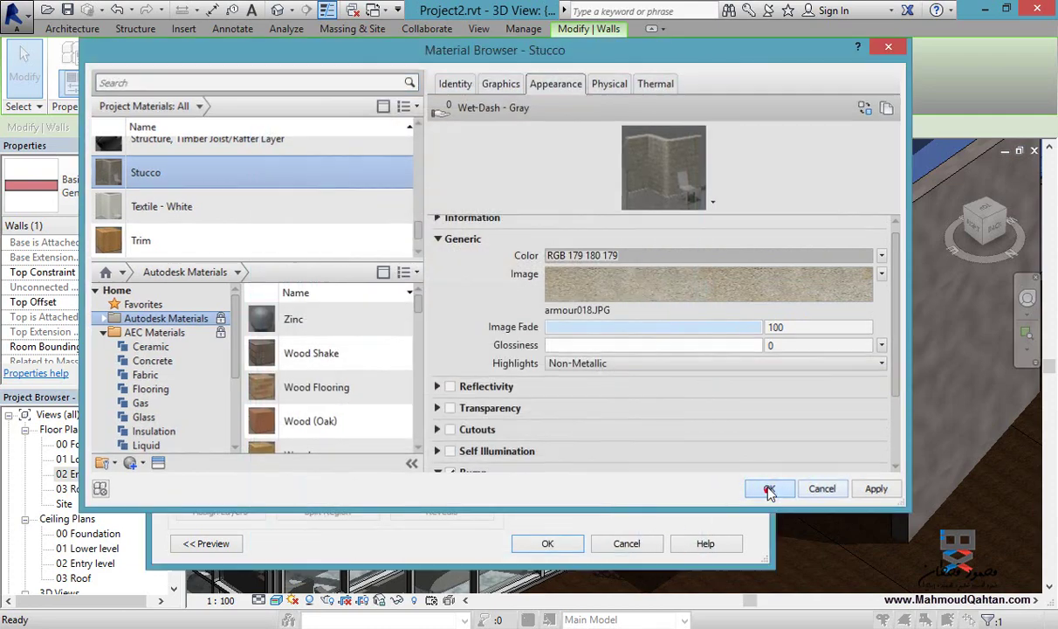
# Confirm Edit Assembly and Type Properties, then orbit and zoom the 3D view onto the stucco wall
pyautogui.click(548, 543)
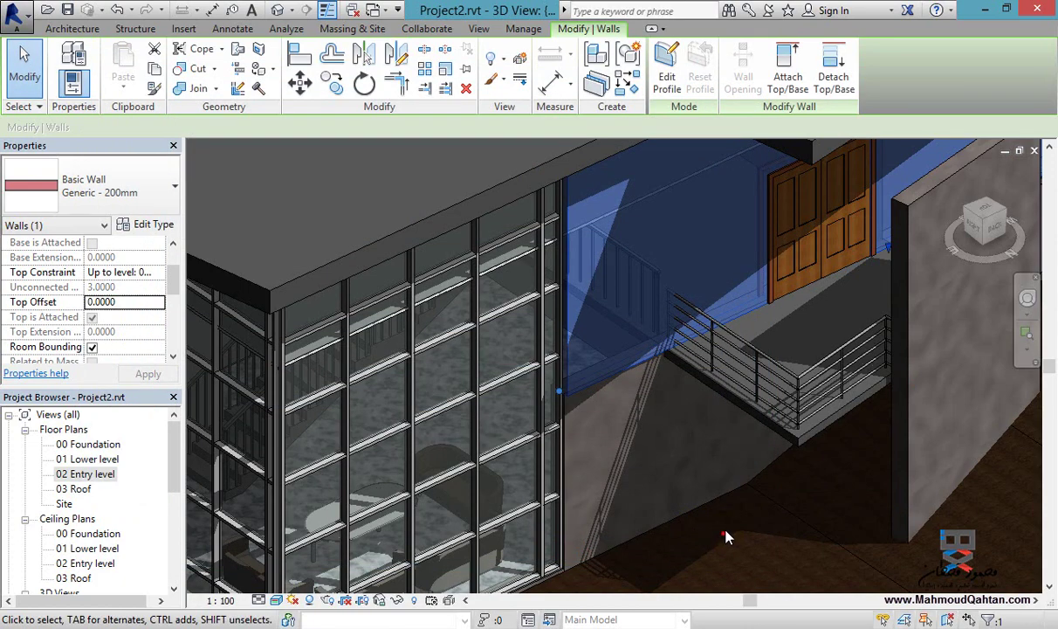
pyautogui.click(703, 480)
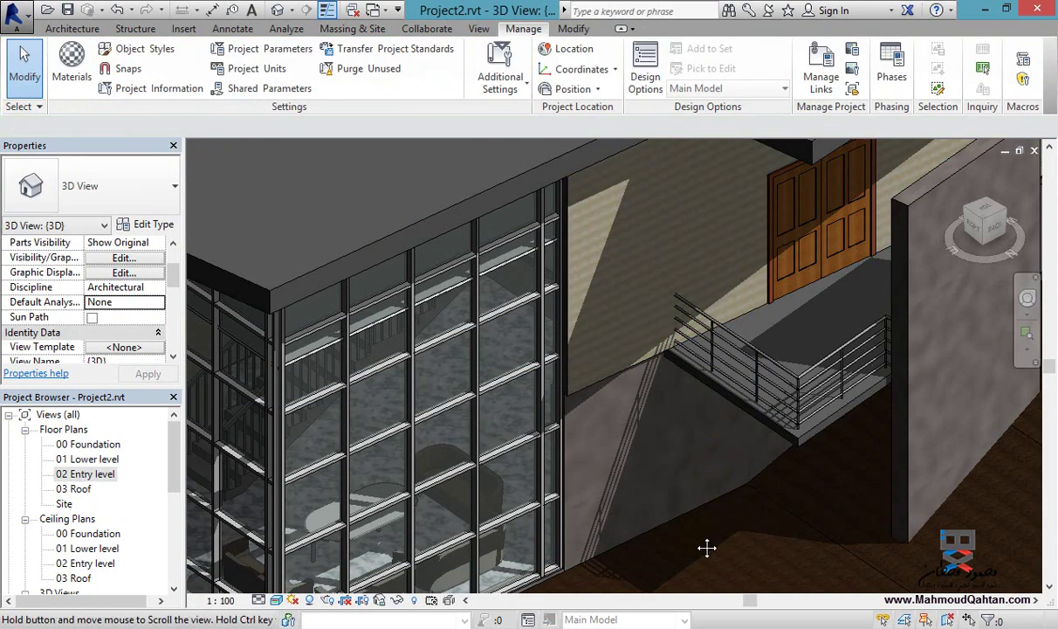
pyautogui.moveTo(706, 548)
pyautogui.keyDown('shift'); pyautogui.mouseDown(button='middle')
pyautogui.moveTo(673, 447)
pyautogui.moveTo(716, 452)
pyautogui.moveTo(709, 420)
pyautogui.moveTo(629, 381)
pyautogui.moveTo(811, 406)
pyautogui.moveTo(609, 425)
pyautogui.mouseUp(button='middle'); pyautogui.keyUp('shift')
pyautogui.scroll(2, 669, 345)
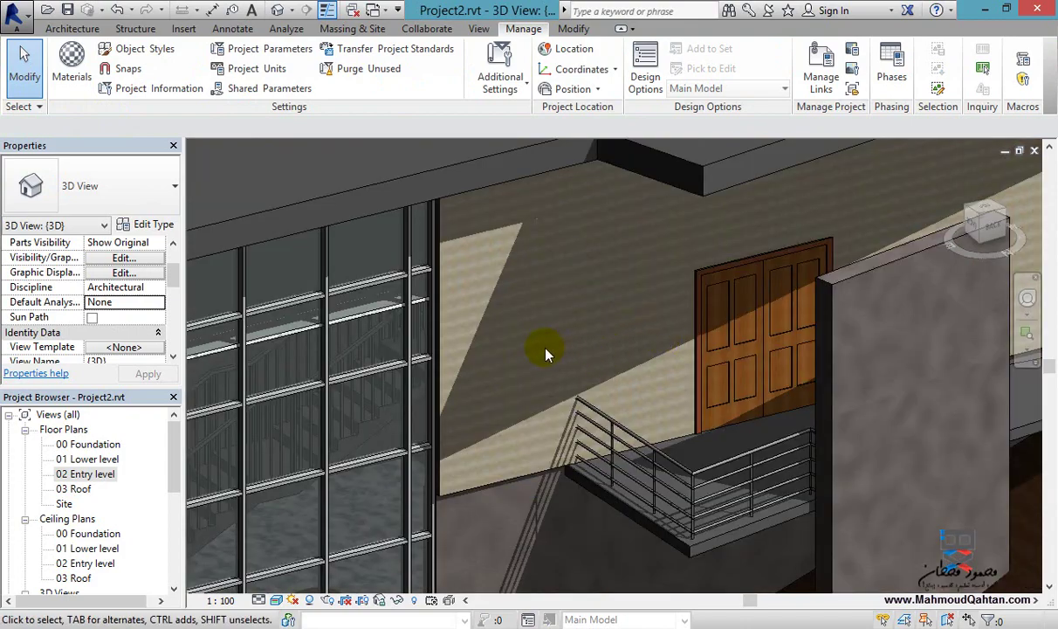
pyautogui.scroll(2, 546, 355)
pyautogui.scroll(-3, 489, 415)
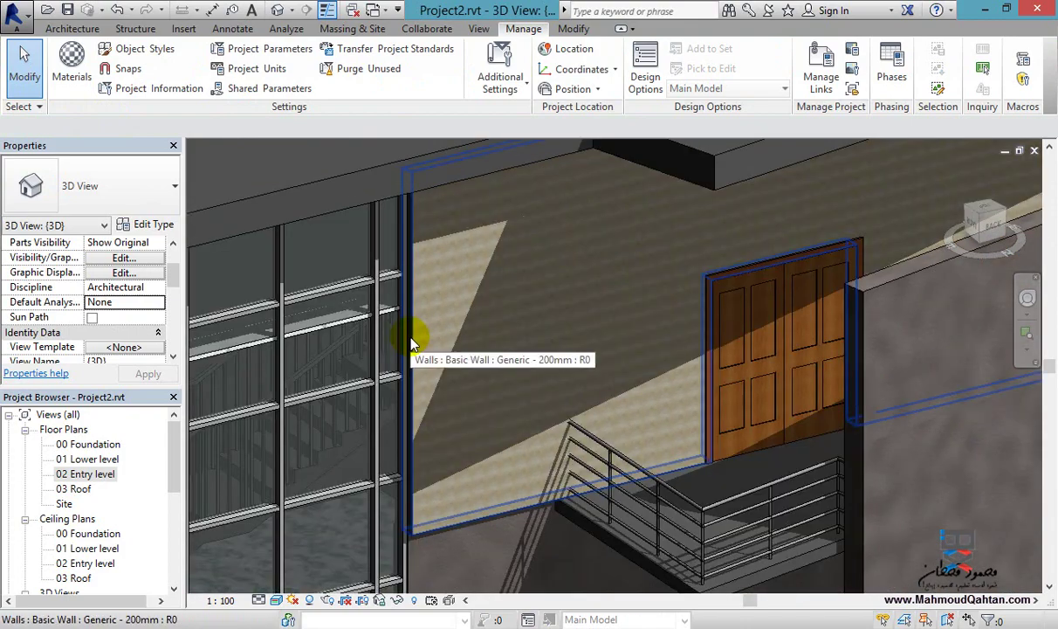
# Select the stucco wall and open its Stucco material's image texture settings through the wall structure
pyautogui.click(411, 336)
pyautogui.click(147, 225)
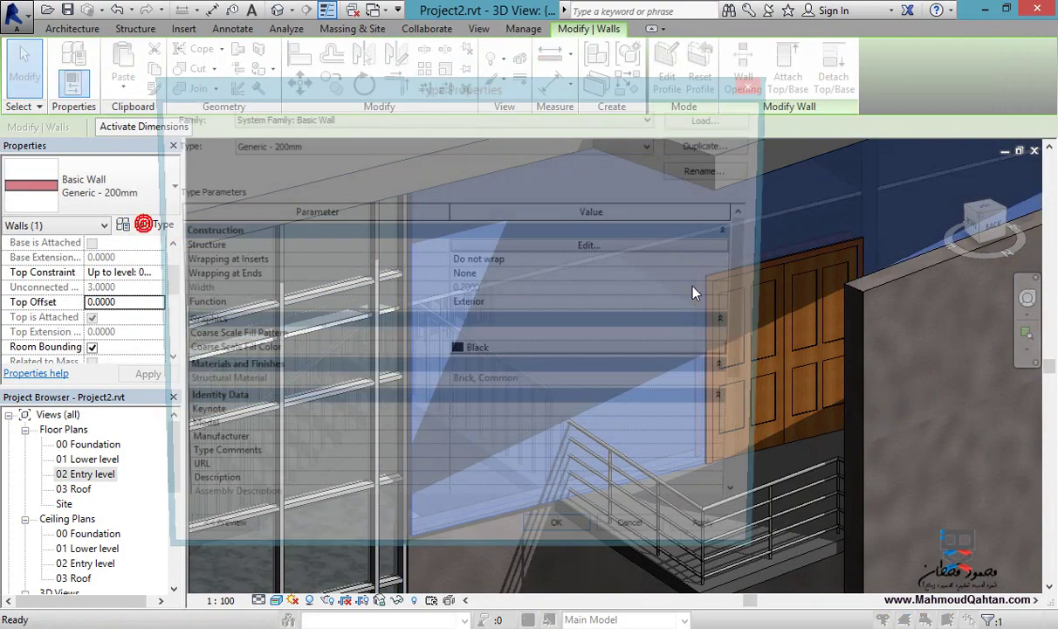
pyautogui.click(627, 246)
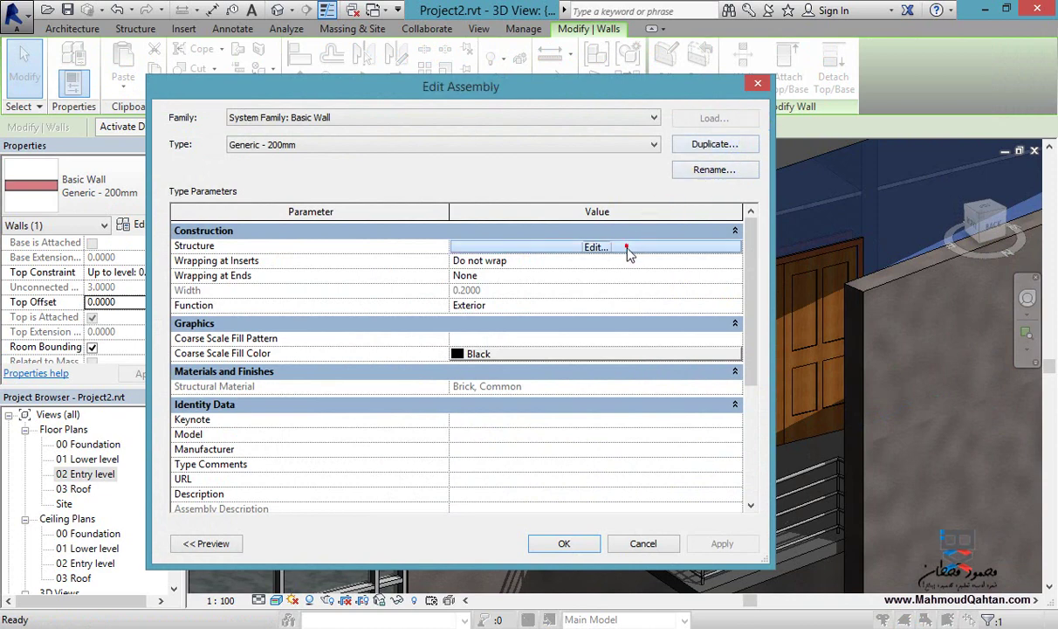
pyautogui.click(440, 231)
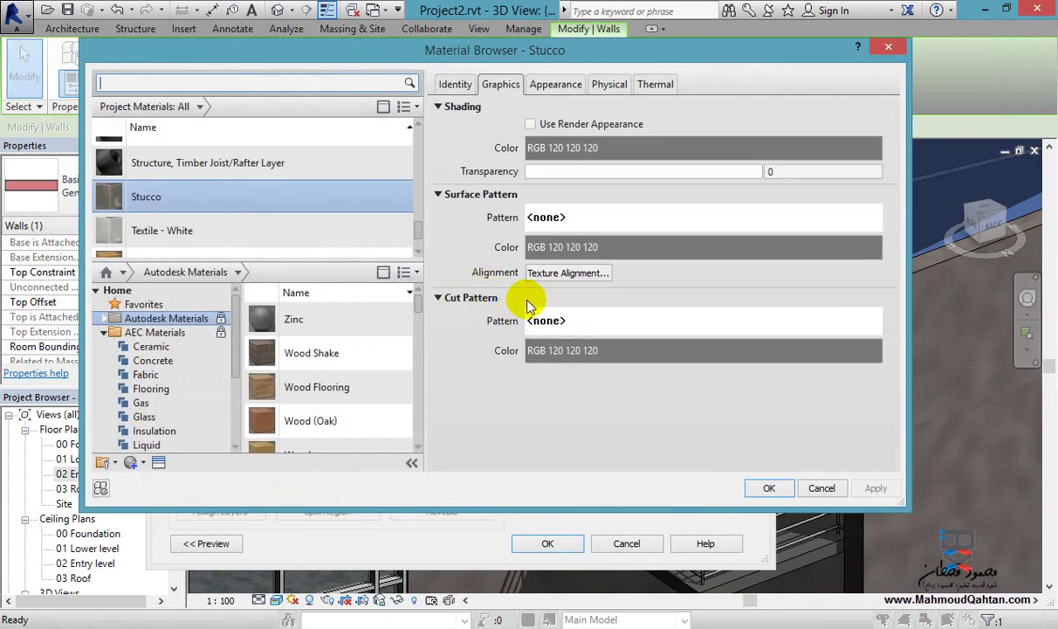
pyautogui.click(552, 91)
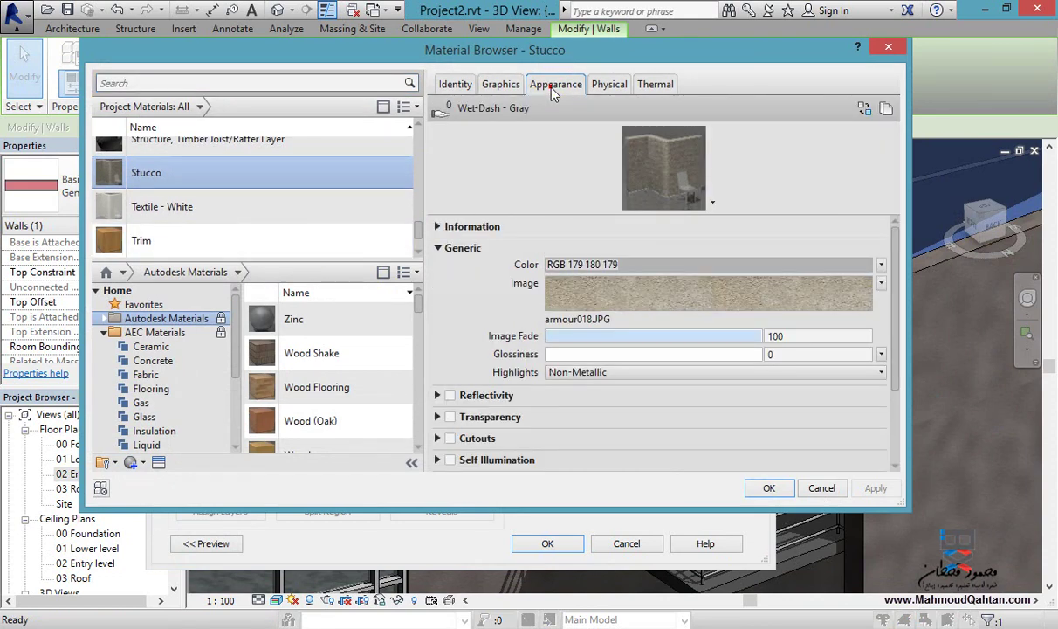
pyautogui.click(696, 295)
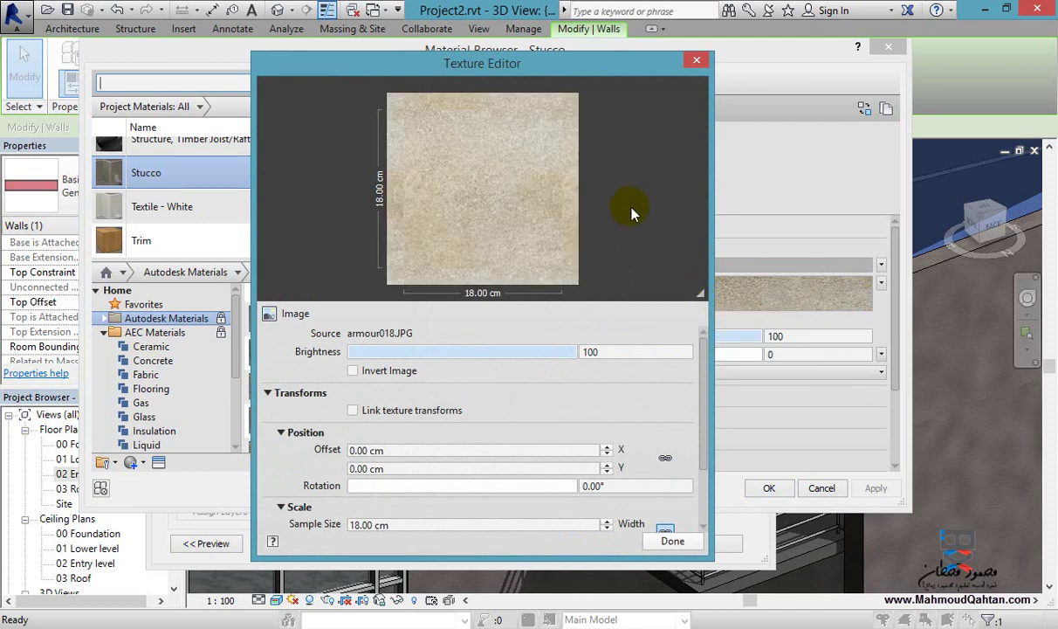
# Set the stucco texture sample size to 100 cm by 100 cm and close the material dialogs
pyautogui.moveTo(704, 347); pyautogui.dragTo(688, 419)
pyautogui.click(448, 447)
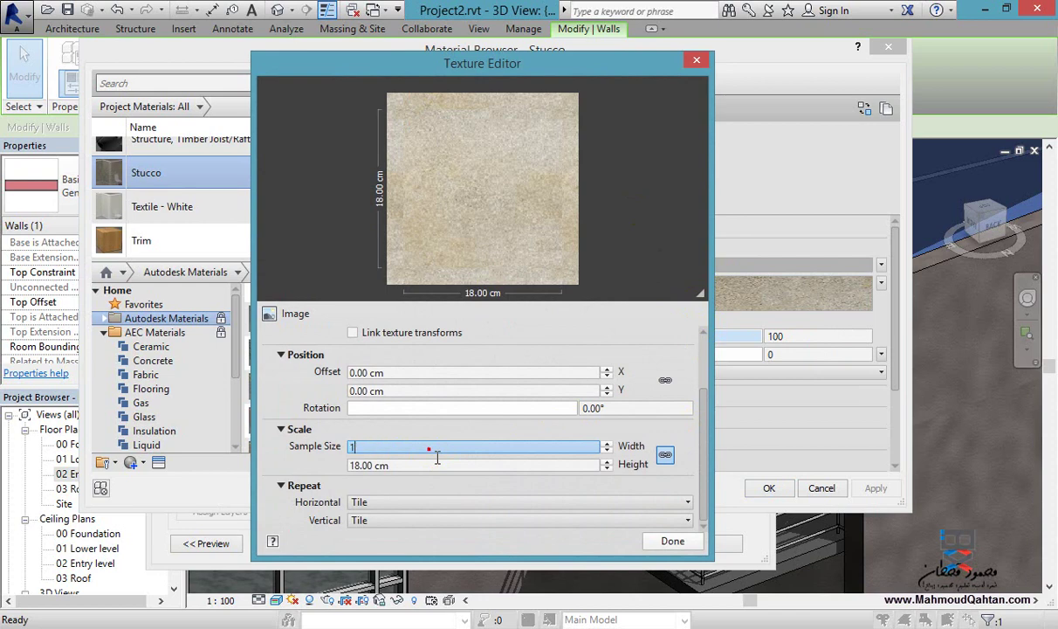
pyautogui.write('00')
pyautogui.click(410, 466)
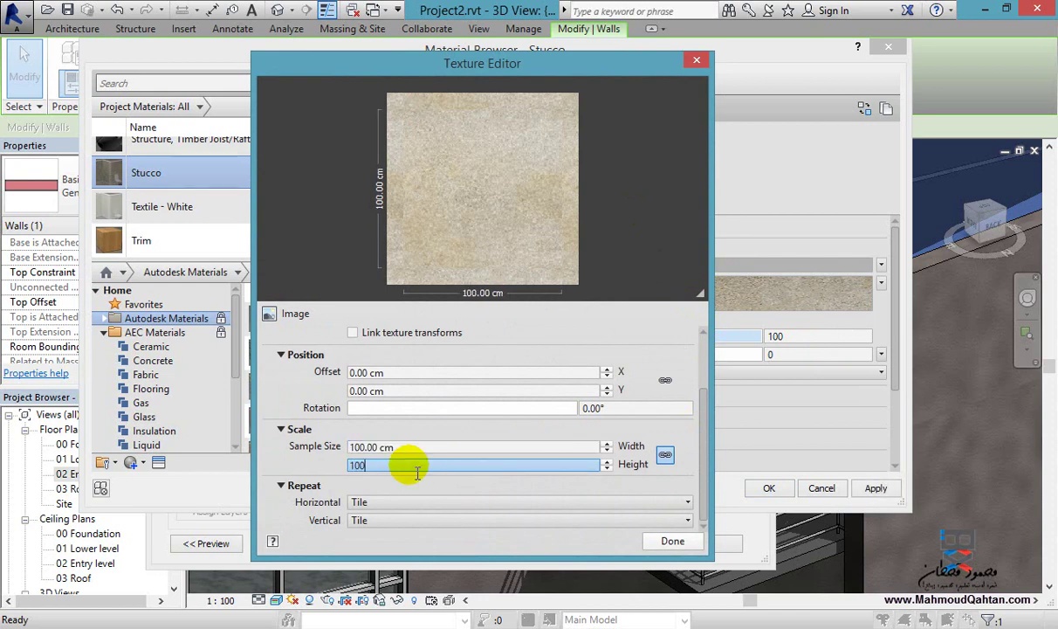
pyautogui.press('Return')
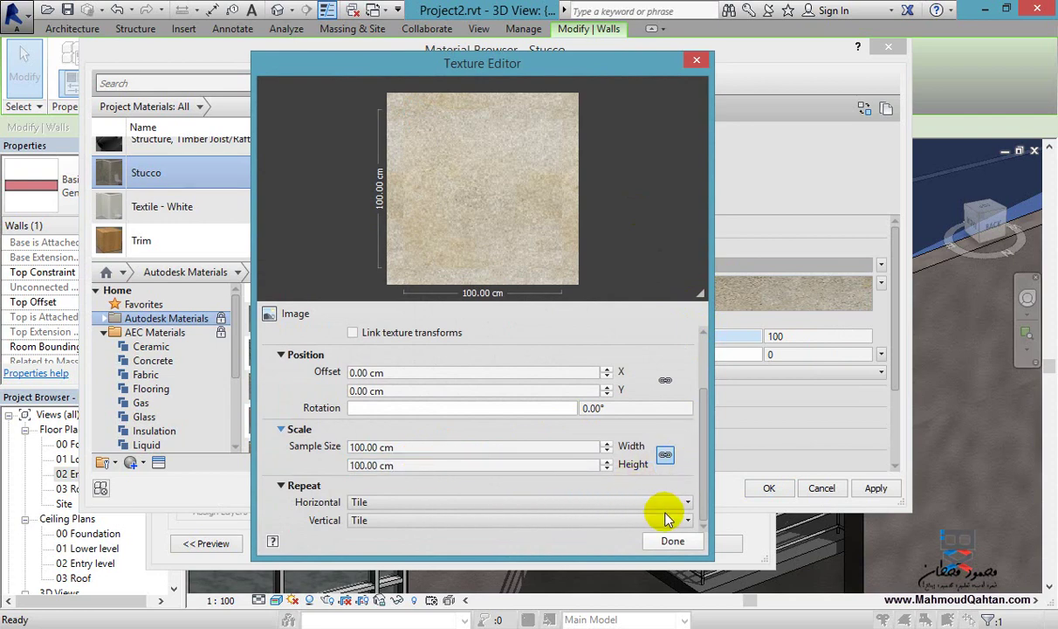
pyautogui.click(670, 541)
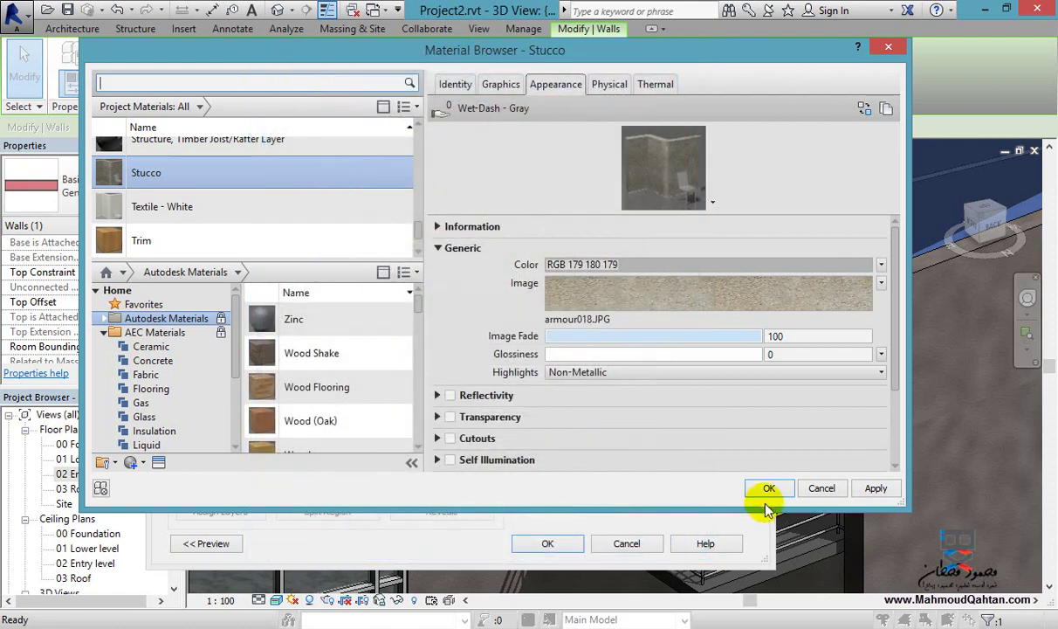
pyautogui.click(769, 489)
pyautogui.click(548, 542)
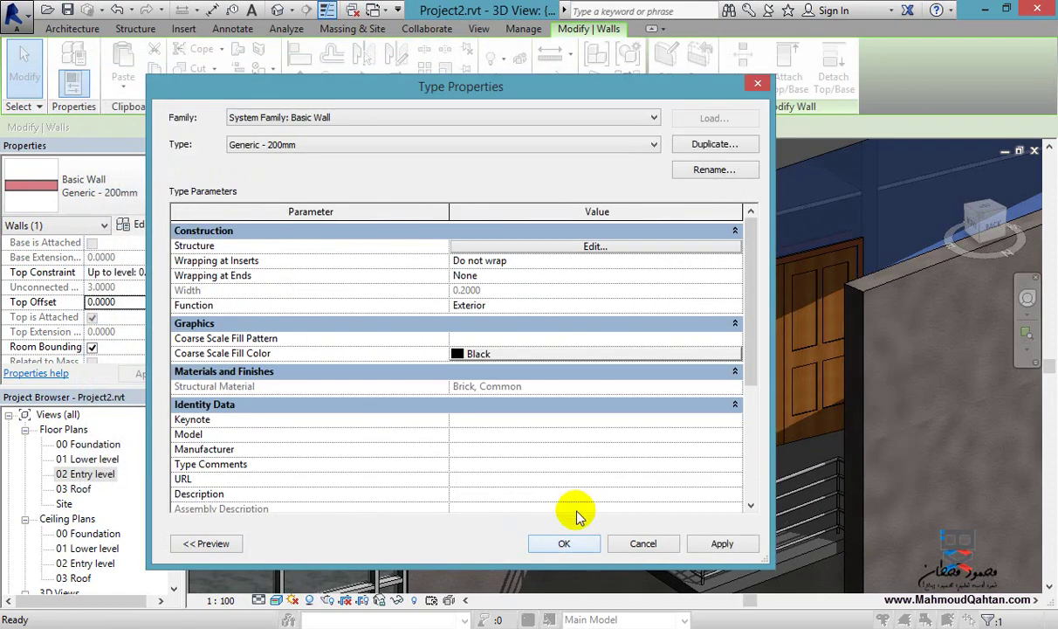
# Apply the wall type changes, clear the selection, and orbit to view the textured wall
pyautogui.click(561, 543)
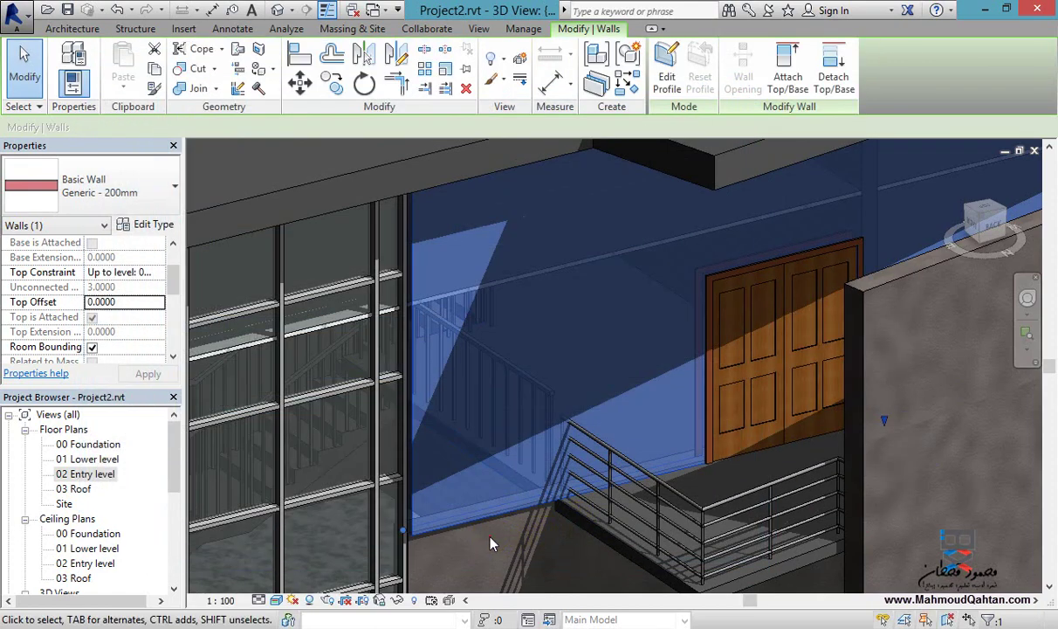
pyautogui.click(501, 532)
pyautogui.keyDown('shift'); pyautogui.moveTo(519, 456); pyautogui.dragTo(489, 496, button='middle'); pyautogui.keyUp('shift')
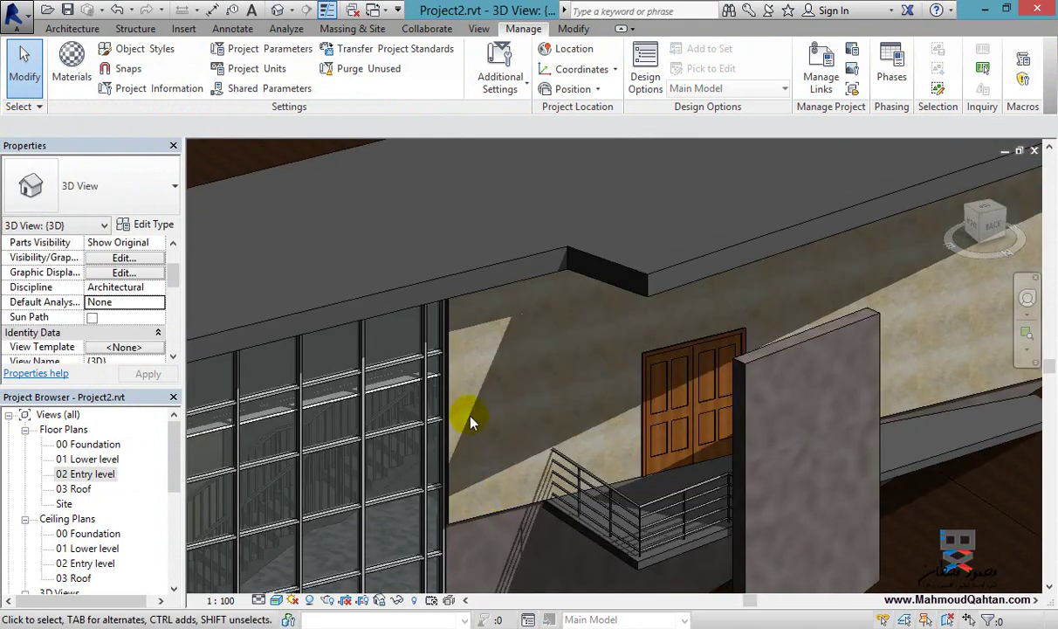
# Select the wall behind the door and open the Stucco material's image texture settings
pyautogui.click(427, 368)
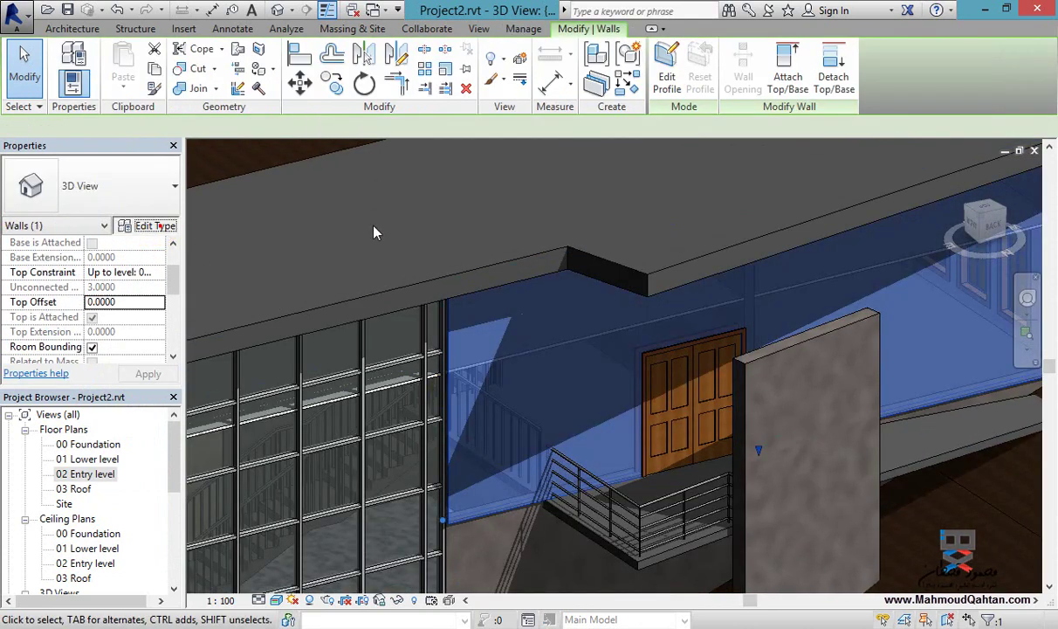
pyautogui.click(148, 226)
pyautogui.click(618, 241)
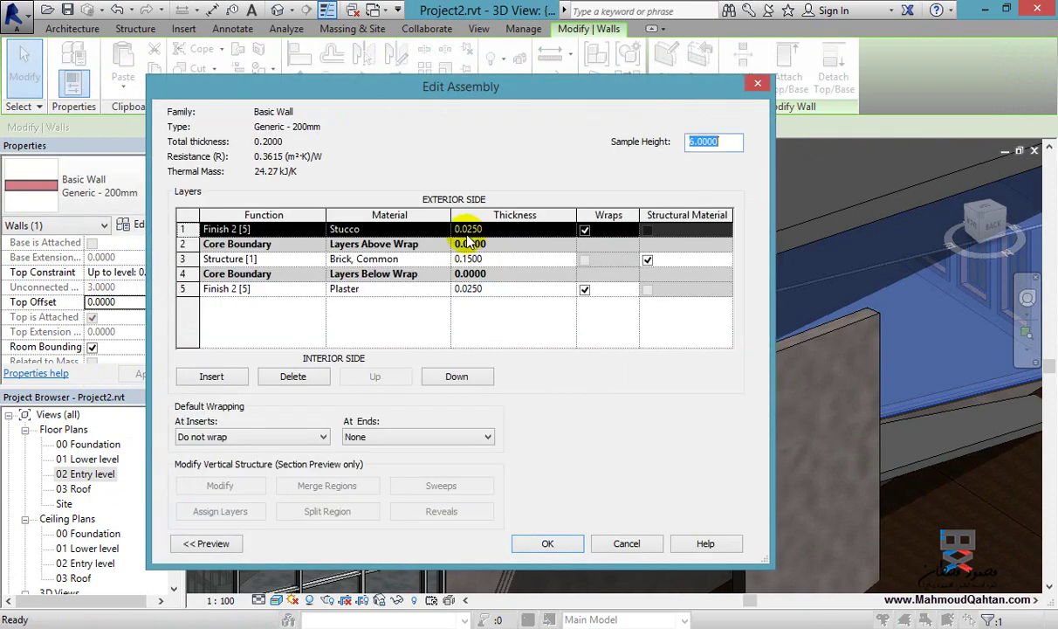
pyautogui.click(444, 232)
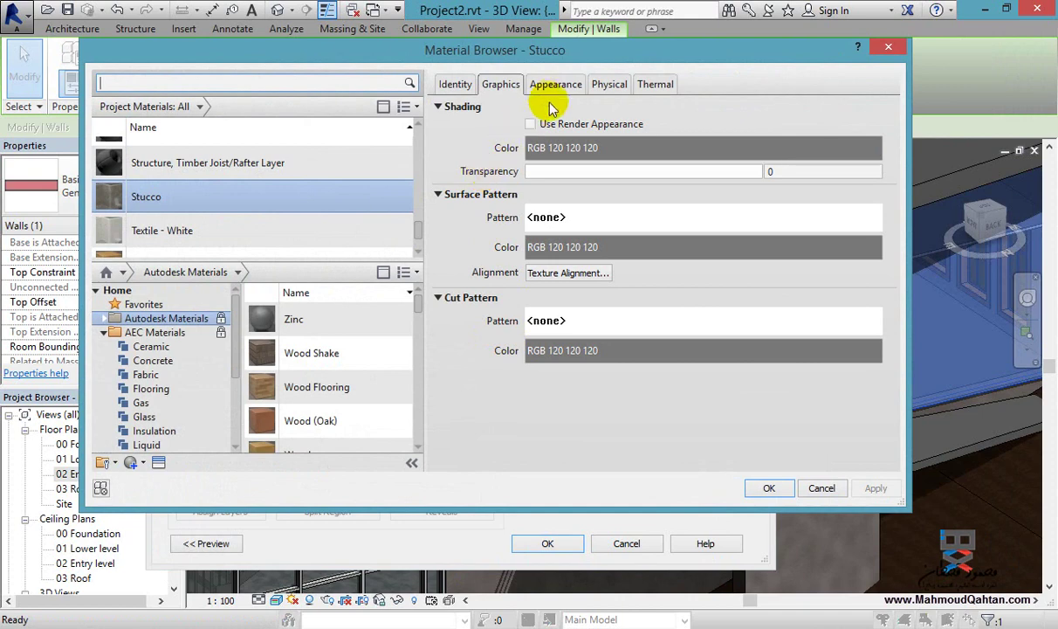
pyautogui.click(549, 84)
pyautogui.click(587, 295)
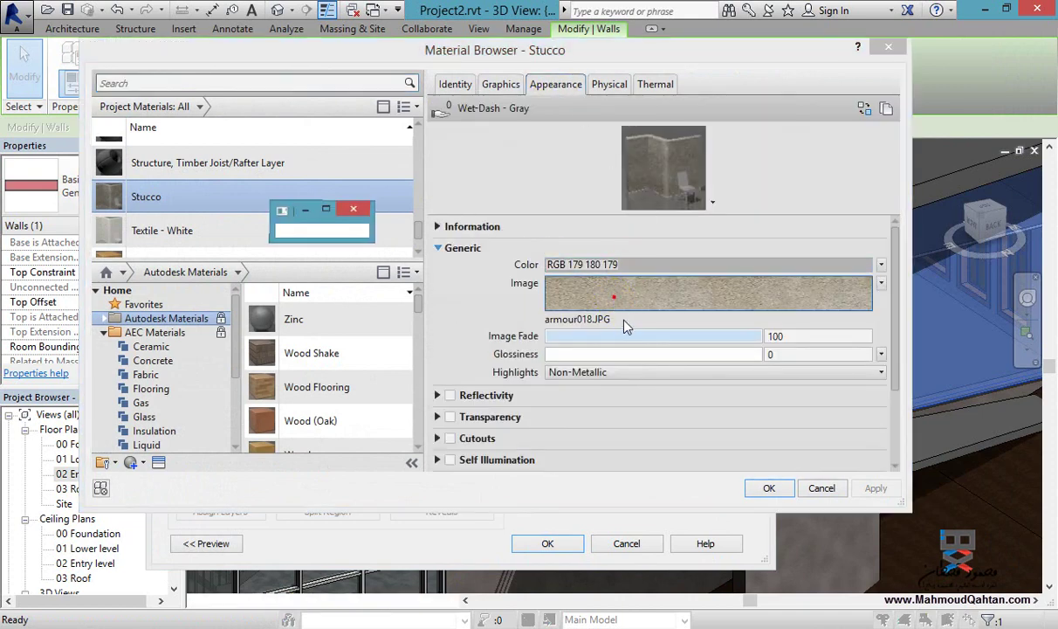
# Set the stucco texture sample size to 300 cm and close the texture, material and assembly dialogs
pyautogui.scroll(-2, 707, 374)
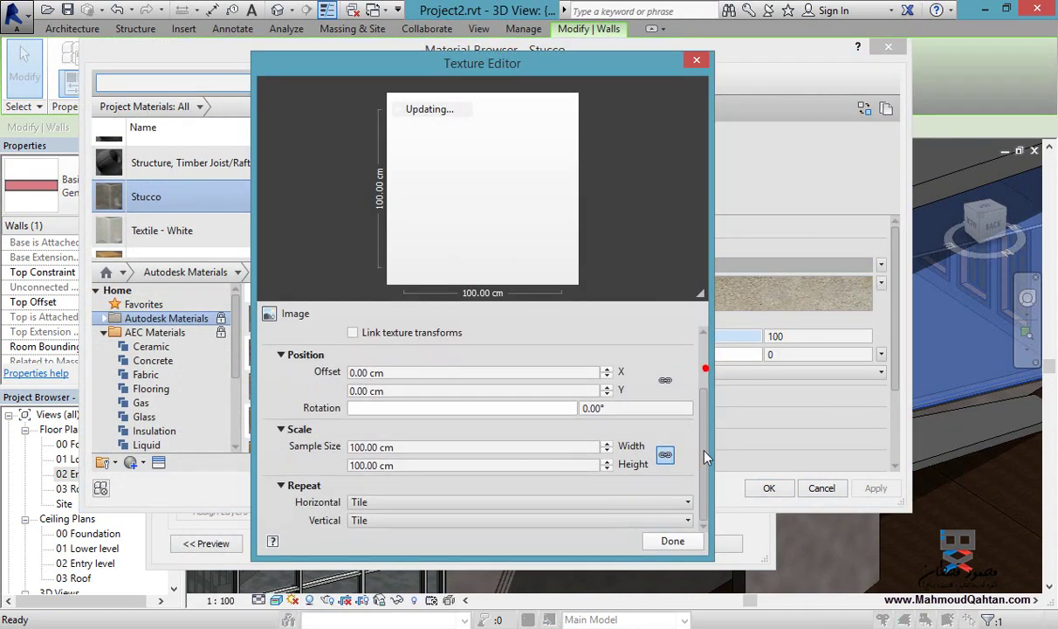
pyautogui.doubleClick(409, 448)
pyautogui.moveTo(419, 454)
pyautogui.write('300')
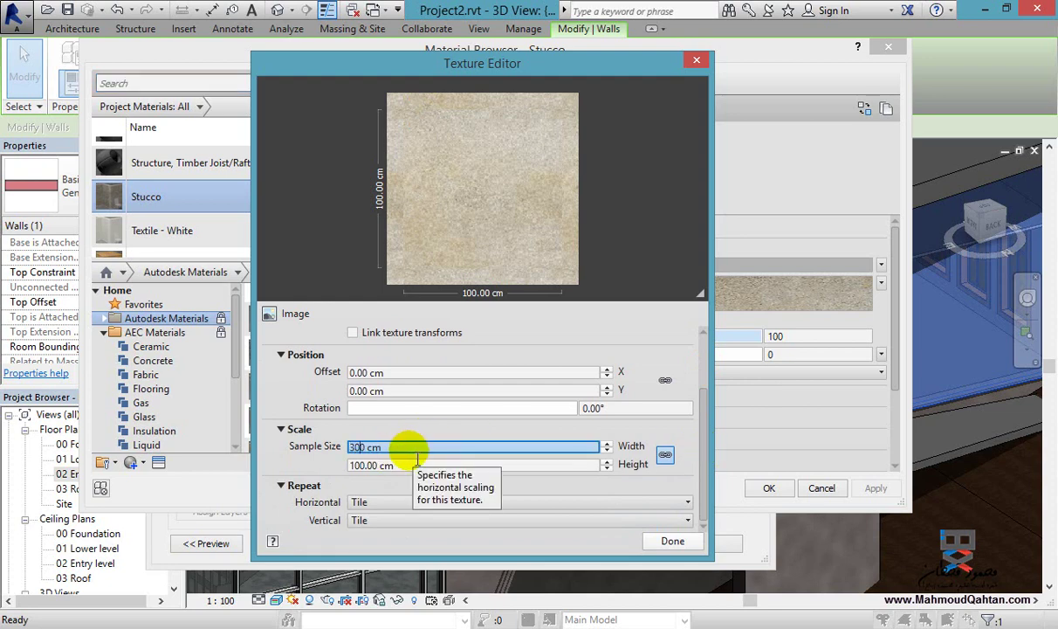
pyautogui.press('Tab')
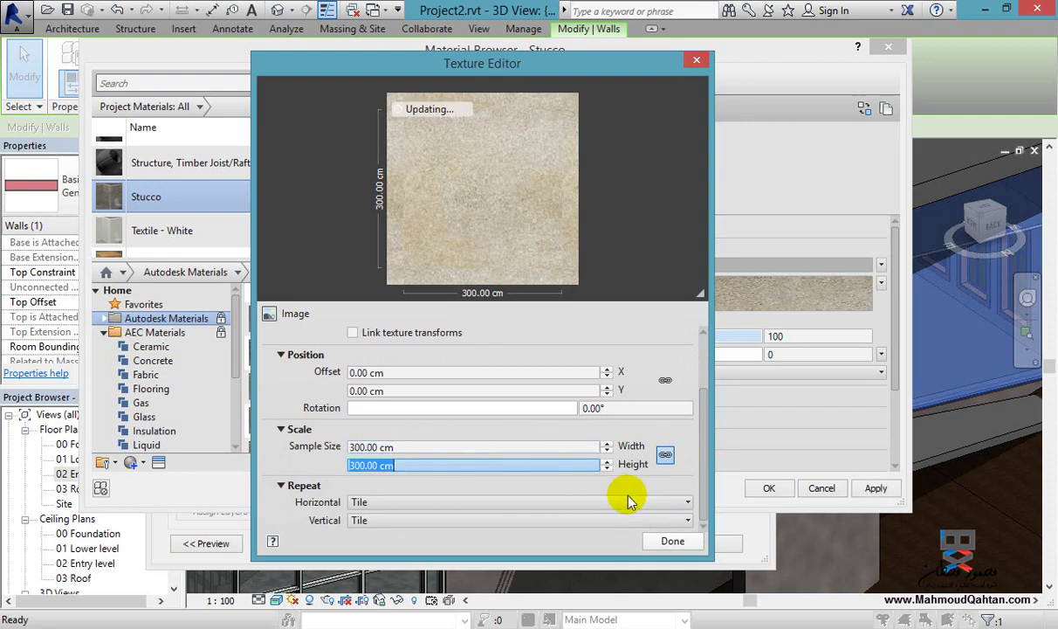
pyautogui.click(672, 541)
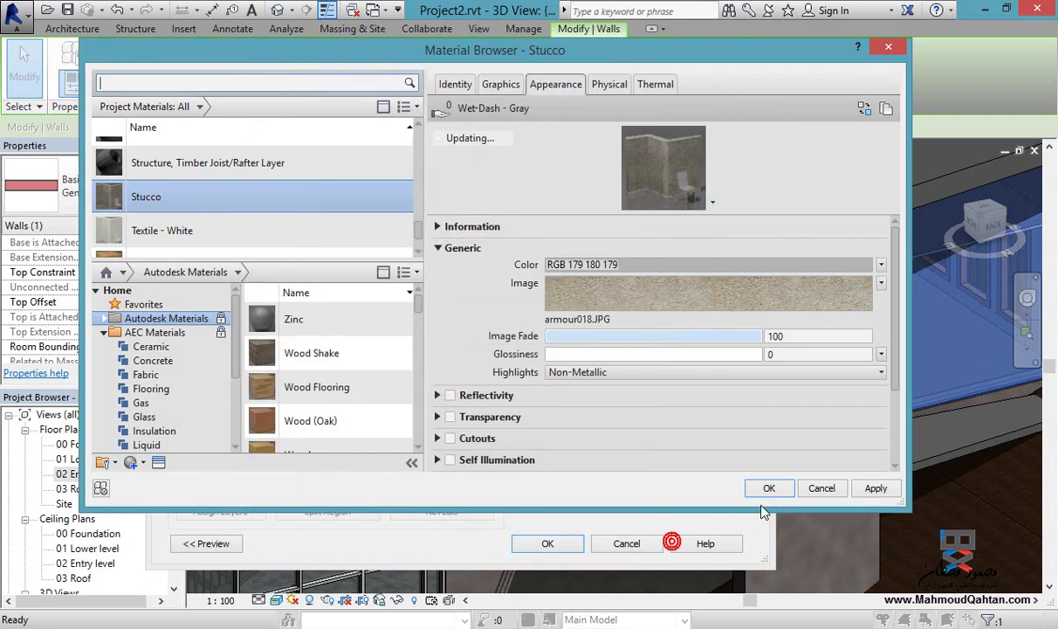
pyautogui.click(766, 489)
pyautogui.click(548, 543)
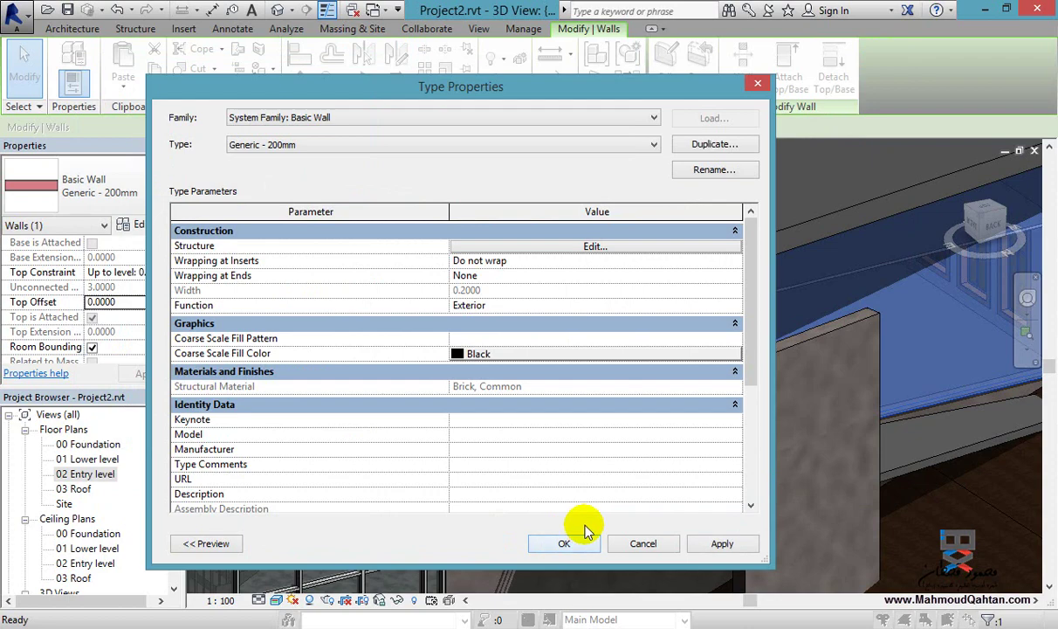
pyautogui.click(583, 544)
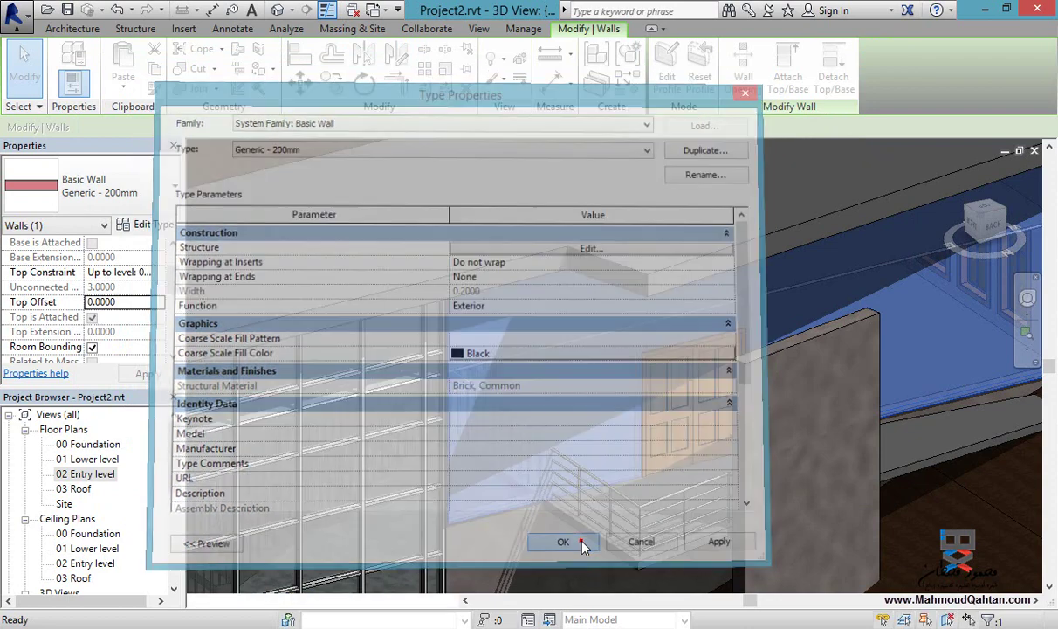
pyautogui.press('Escape')
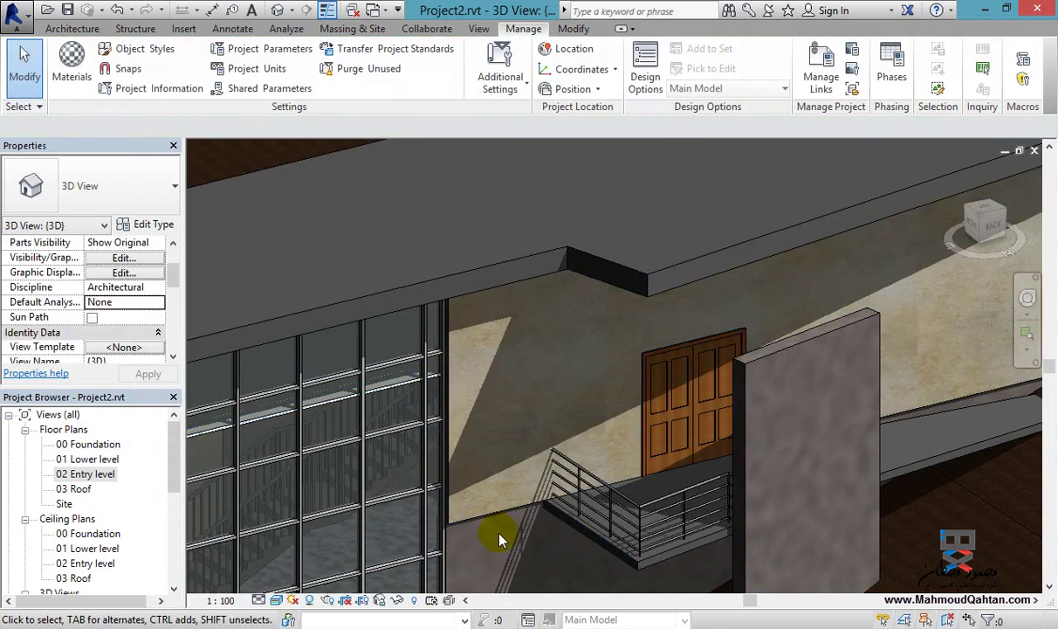
pyautogui.moveTo(513, 539); pyautogui.dragTo(489, 531, button='middle')
pyautogui.scroll(-3, 484, 529)
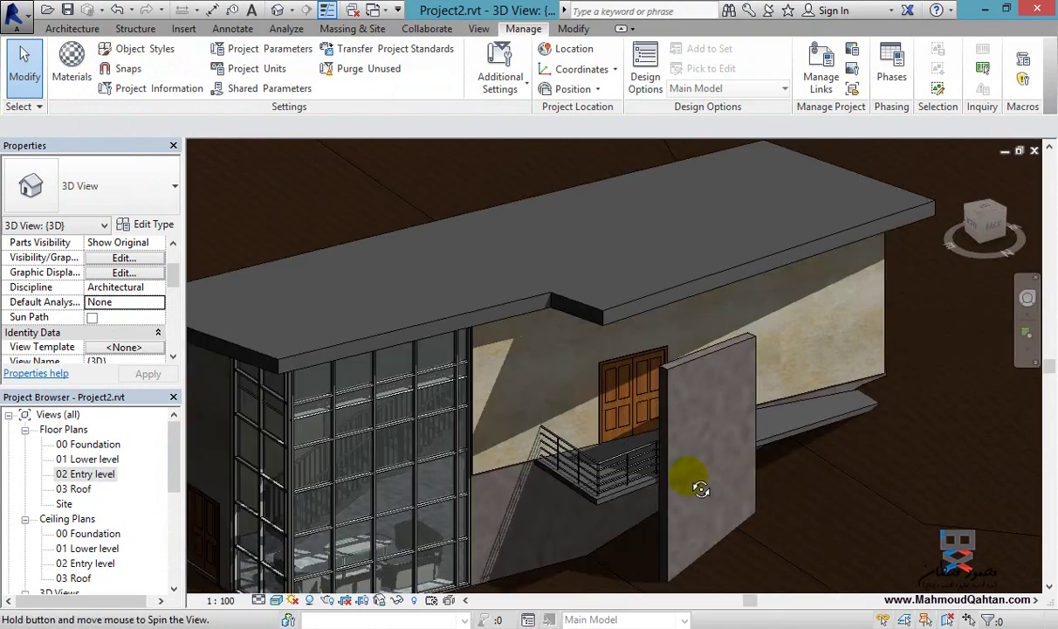
pyautogui.moveTo(685, 484)
pyautogui.keyDown('shift'); pyautogui.mouseDown(button='middle')
pyautogui.moveTo(603, 480)
pyautogui.moveTo(690, 436)
pyautogui.moveTo(766, 329)
pyautogui.moveTo(637, 350)
pyautogui.moveTo(692, 377)
pyautogui.moveTo(498, 434)
pyautogui.moveTo(463, 421)
pyautogui.moveTo(627, 412)
pyautogui.moveTo(518, 416)
pyautogui.mouseUp(button='middle'); pyautogui.keyUp('shift')
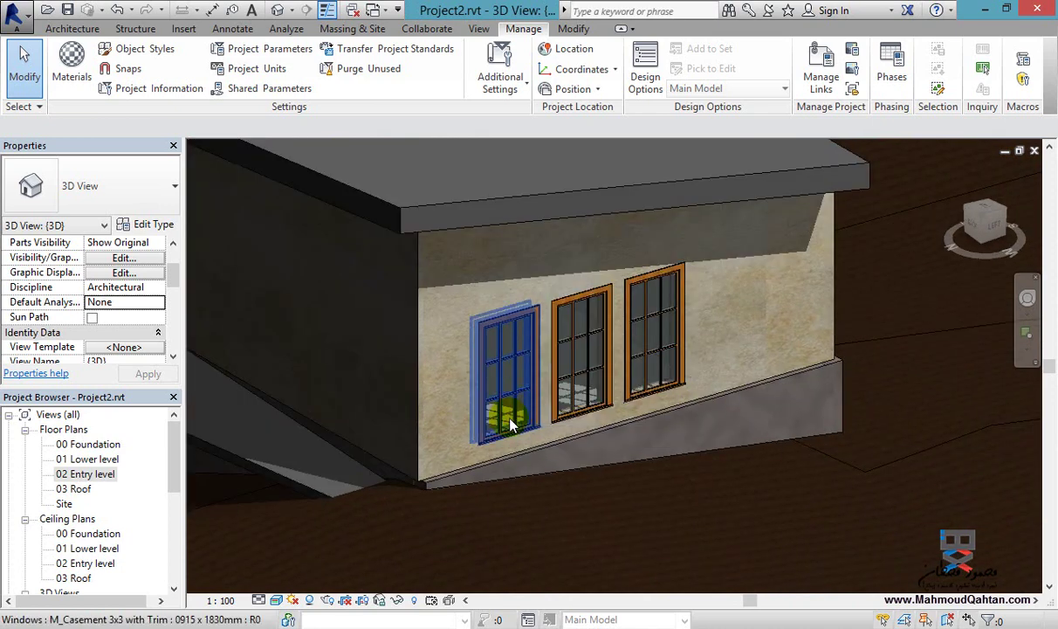
pyautogui.moveTo(436, 425)
pyautogui.keyDown('shift'); pyautogui.mouseDown(button='middle')
pyautogui.moveTo(538, 476)
pyautogui.moveTo(427, 482)
pyautogui.moveTo(621, 336)
pyautogui.mouseUp(button='middle'); pyautogui.keyUp('shift')
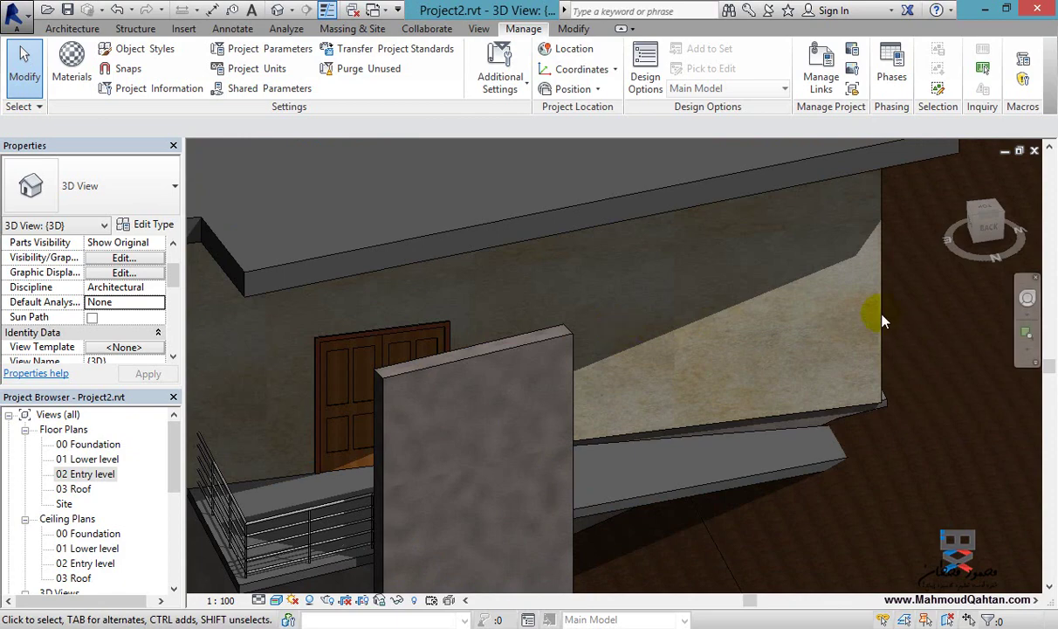
# Select the house wall and open the Stucco material's image texture settings via Edit Type and Structure
pyautogui.click(852, 306)
pyautogui.click(158, 224)
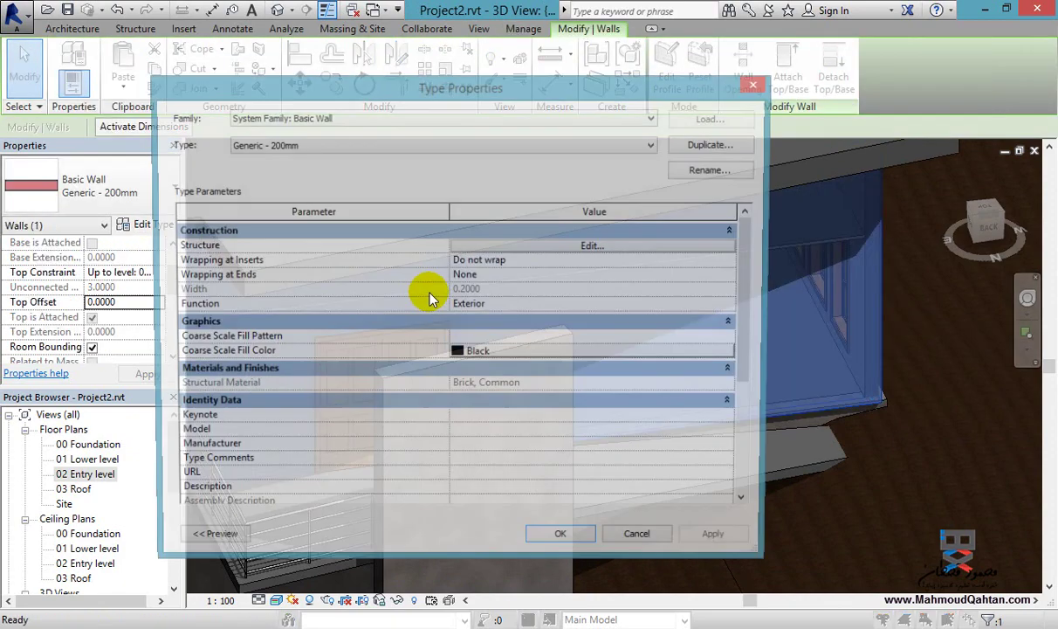
pyautogui.click(591, 236)
pyautogui.click(441, 232)
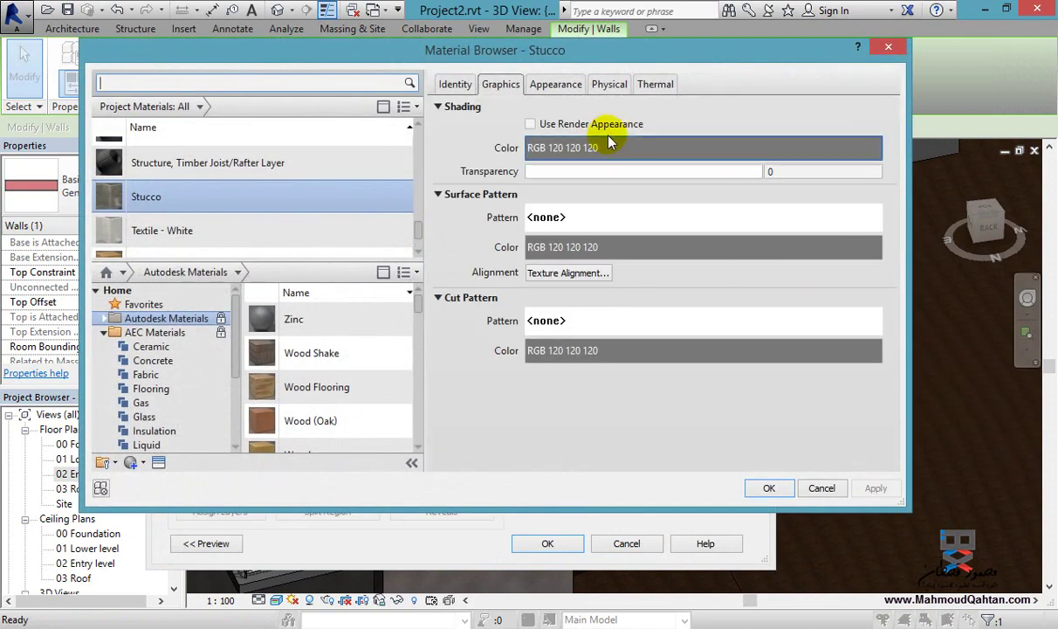
pyautogui.click(555, 83)
pyautogui.click(615, 306)
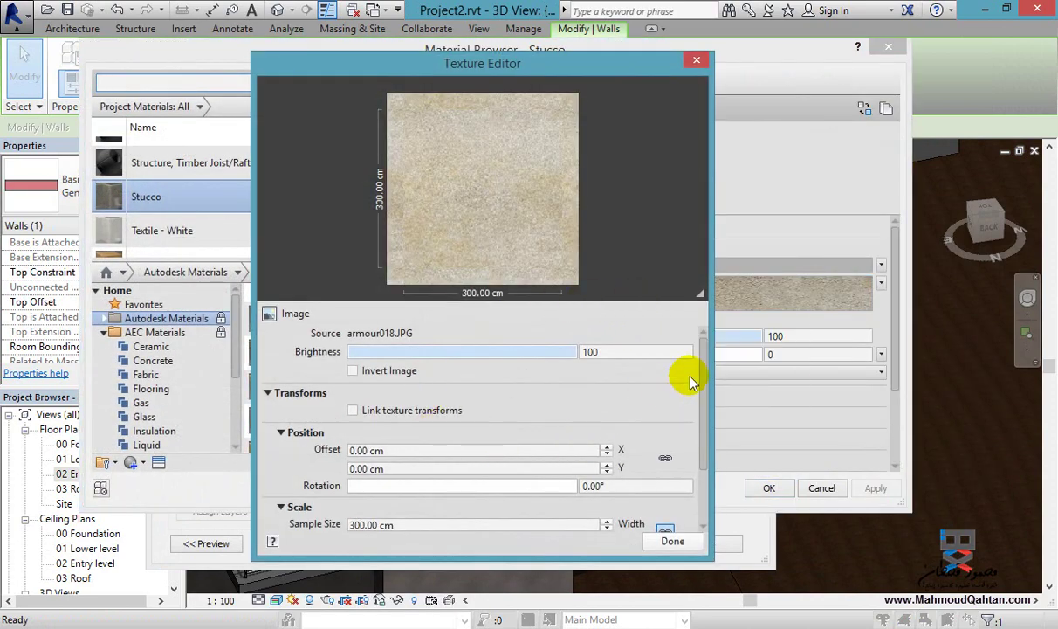
# Close the texture editor unchanged and scroll to the african016b.jpg bump image at amount 486
pyautogui.scroll(-2, 709, 358)
pyautogui.scroll(2, 703, 347)
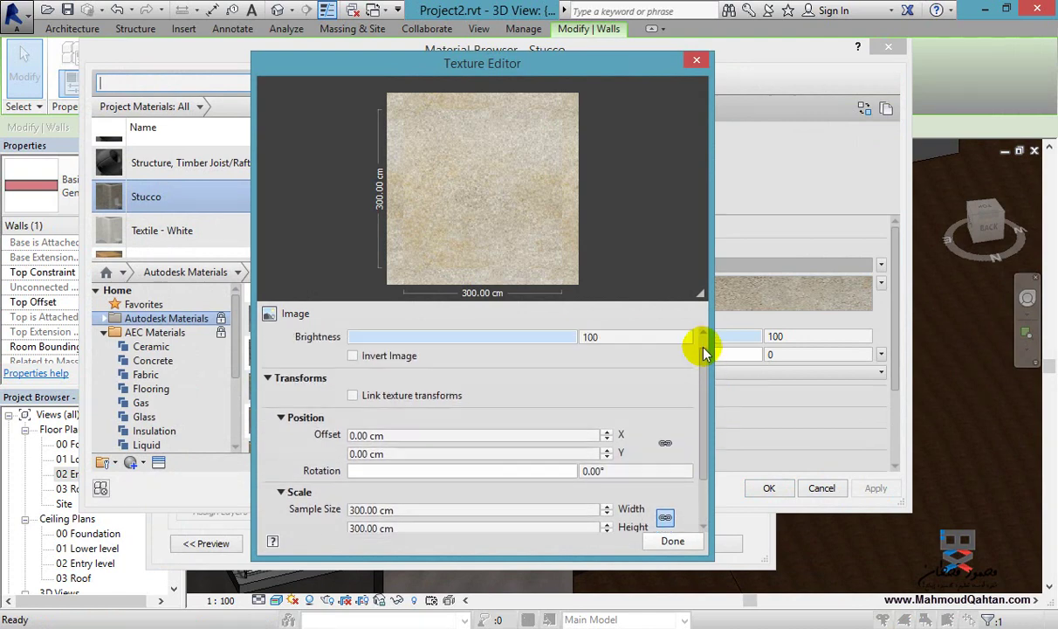
pyautogui.click(696, 61)
pyautogui.scroll(-1, 843, 349)
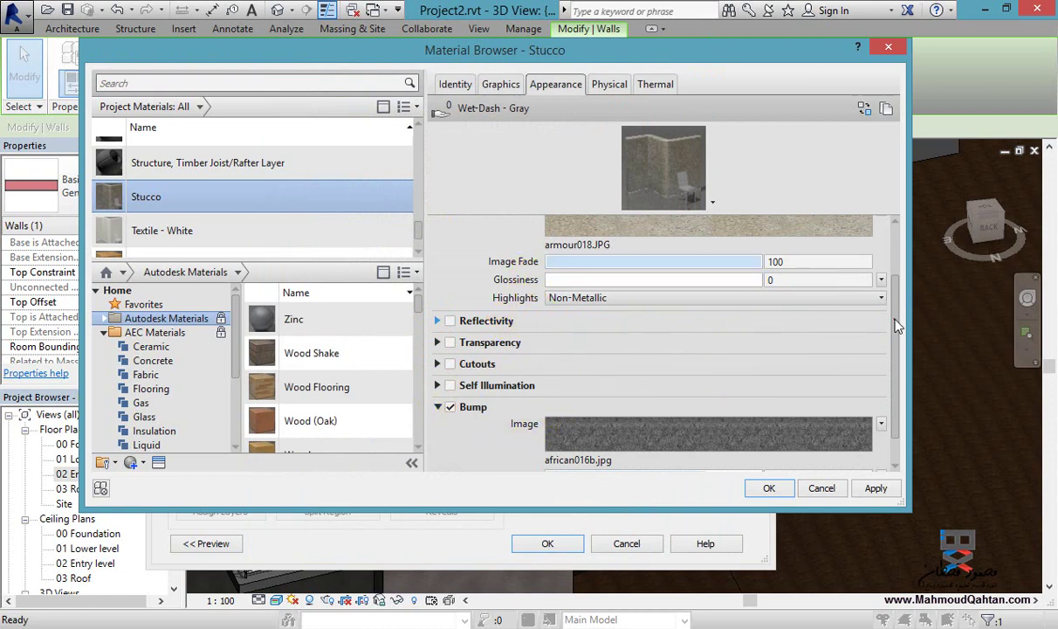
pyautogui.scroll(3, 898, 326)
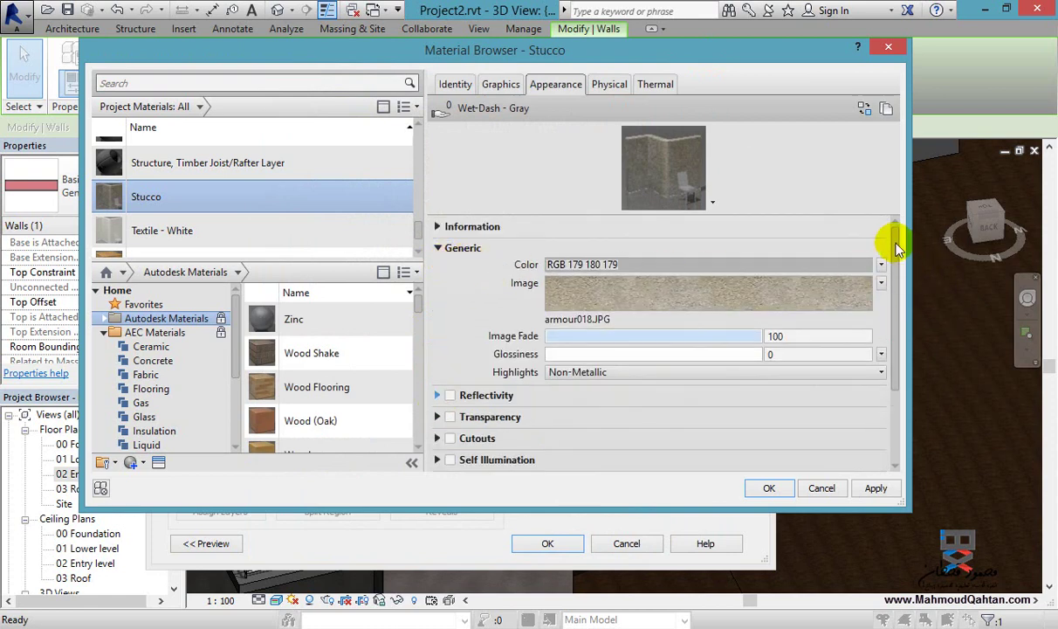
pyautogui.scroll(-3, 873, 271)
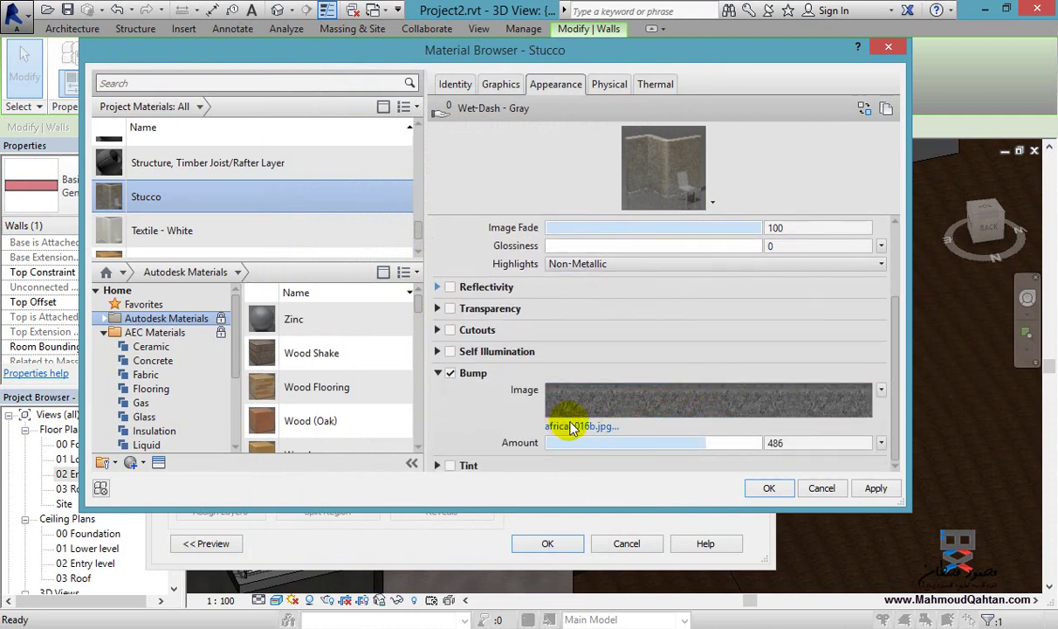